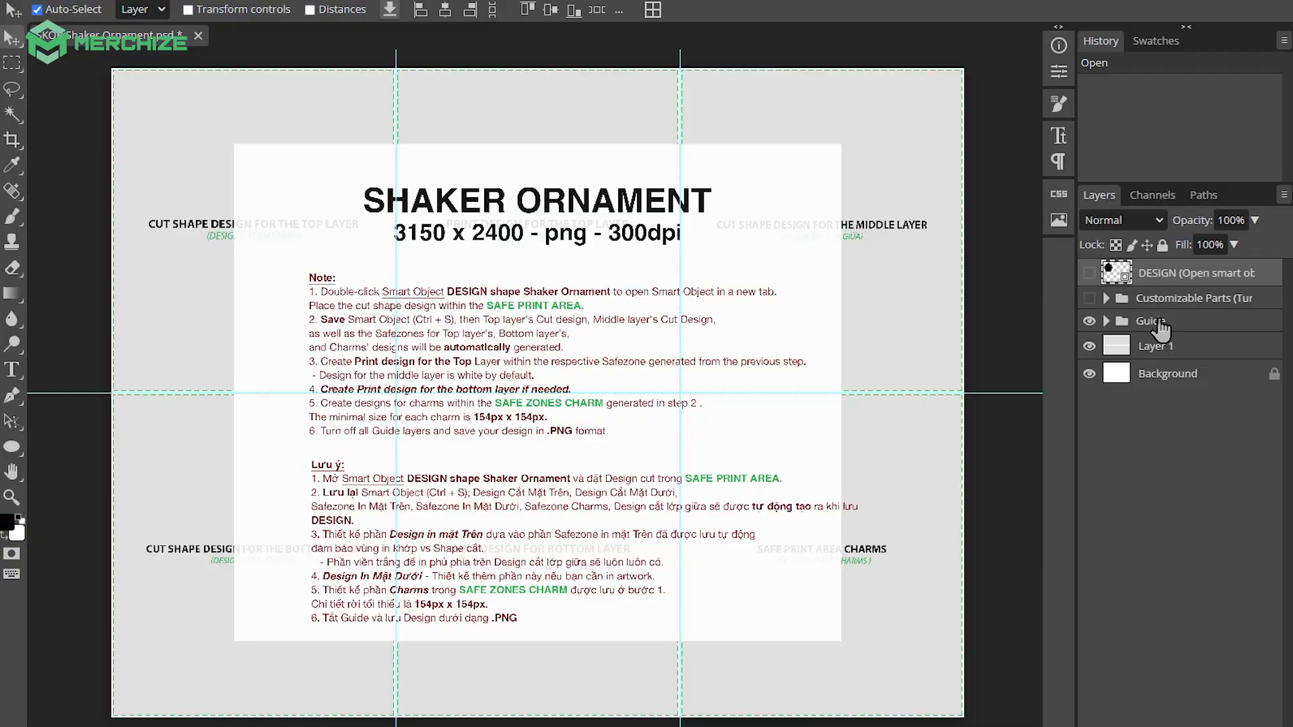
# Step: Expand the Guide group and hide its Text Guide subgroup
pyautogui.click(1202, 322)
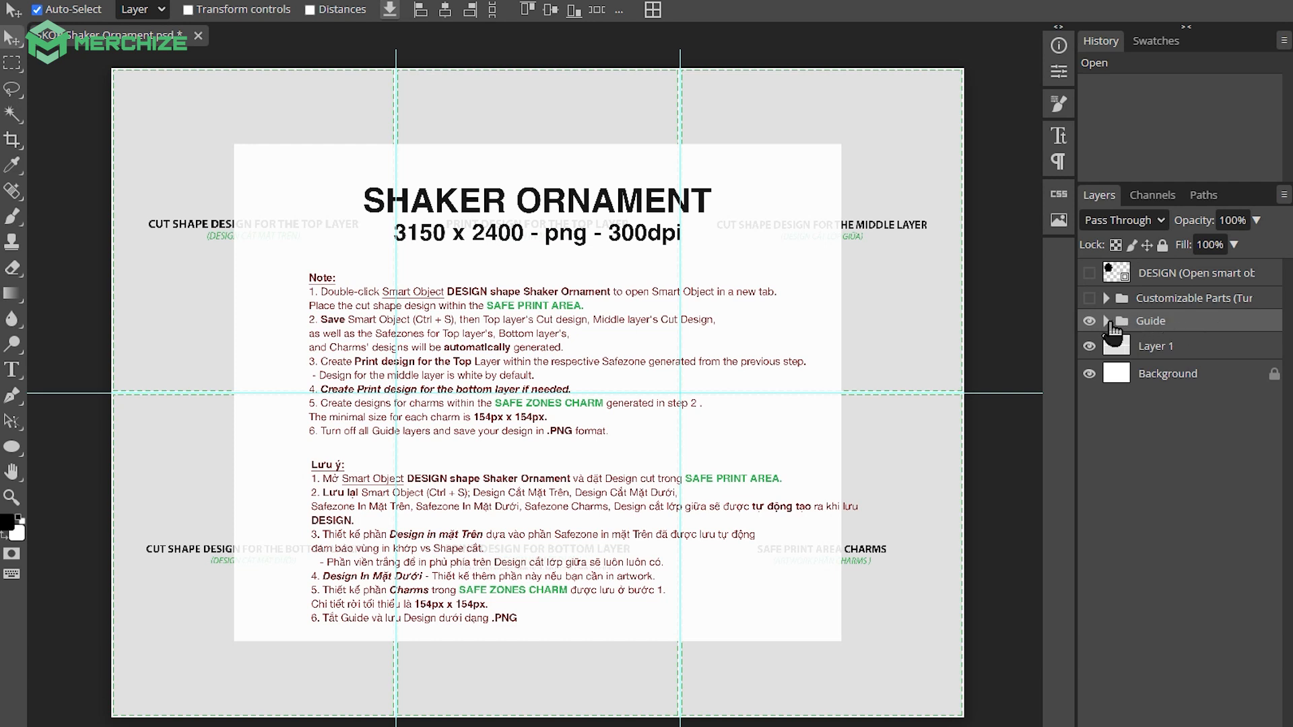
pyautogui.click(1108, 323)
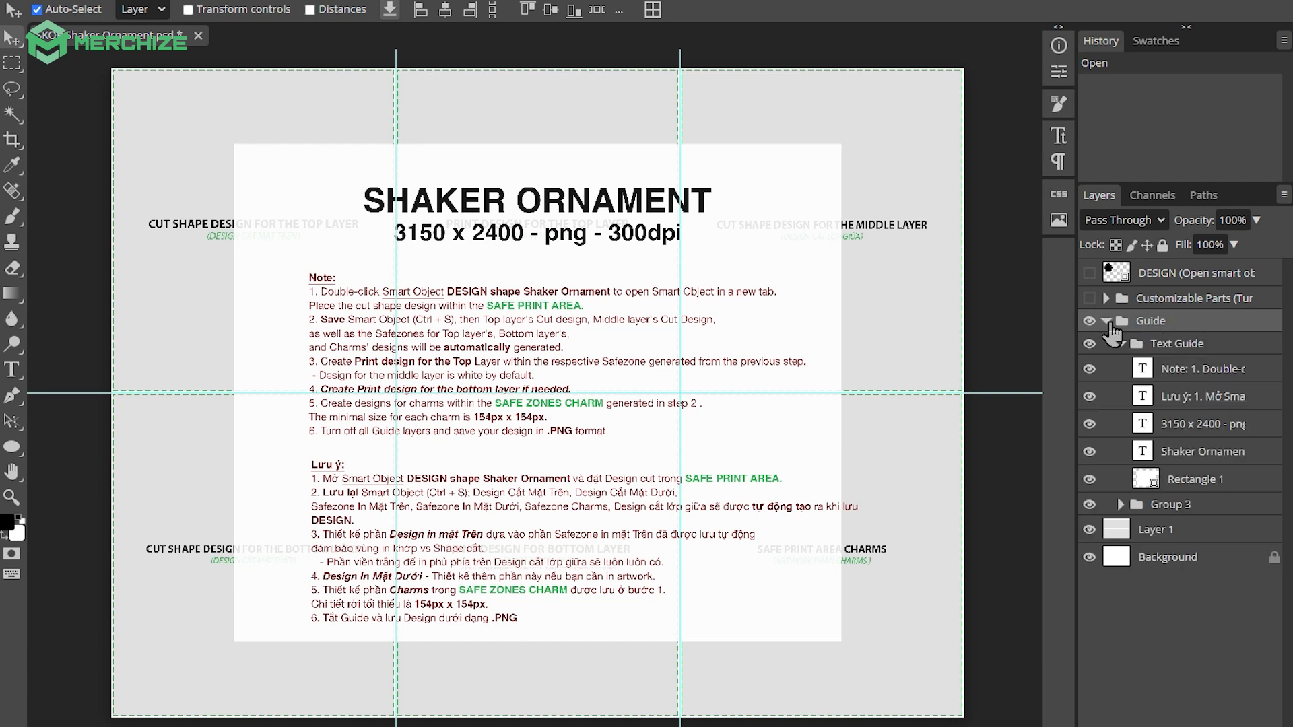
pyautogui.click(1176, 345)
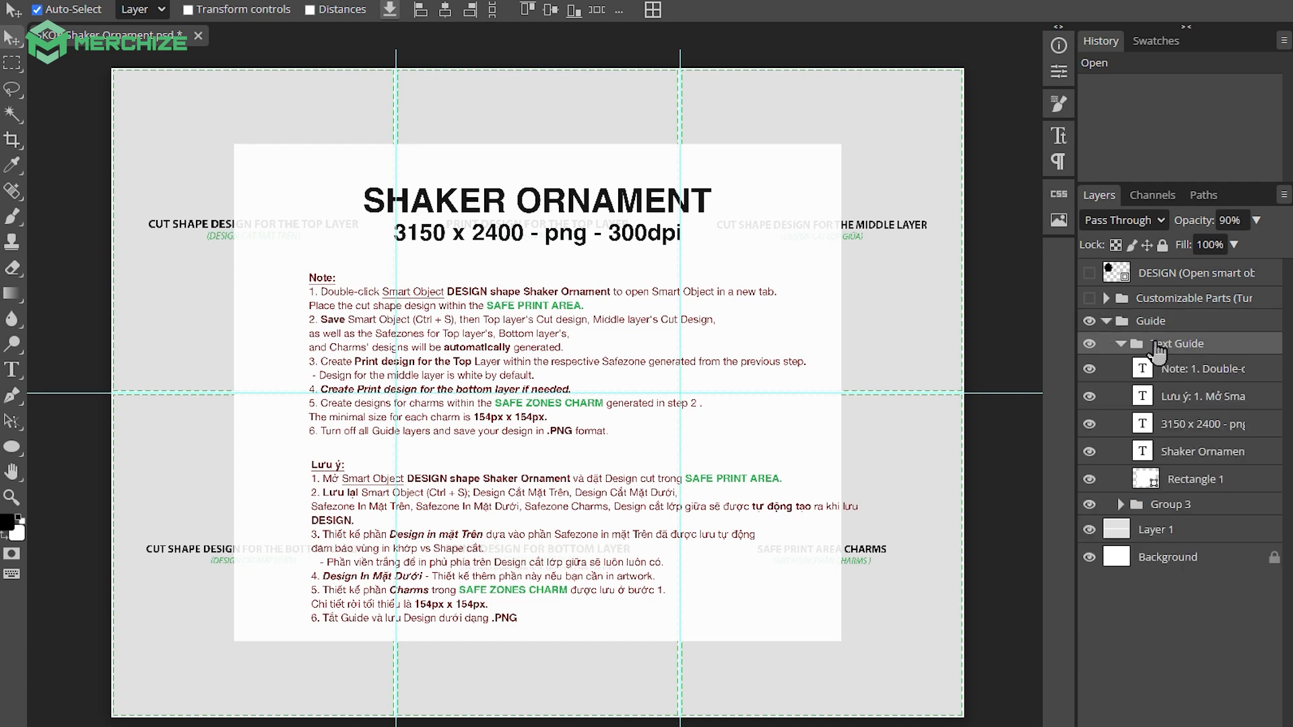
pyautogui.click(1089, 345)
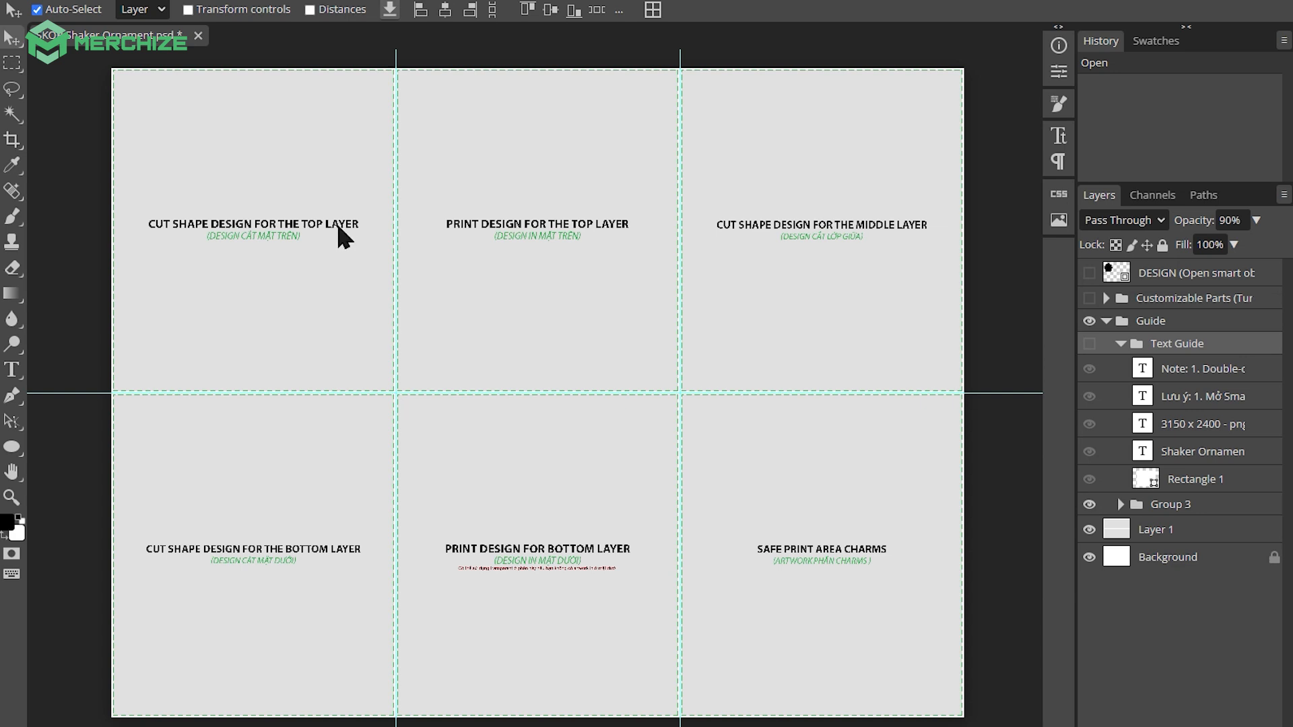
# Step: Examine the template's labelled areas for the top, middle and bottom cut shapes, the print designs and the charms
pyautogui.scroll(2, 277, 218)
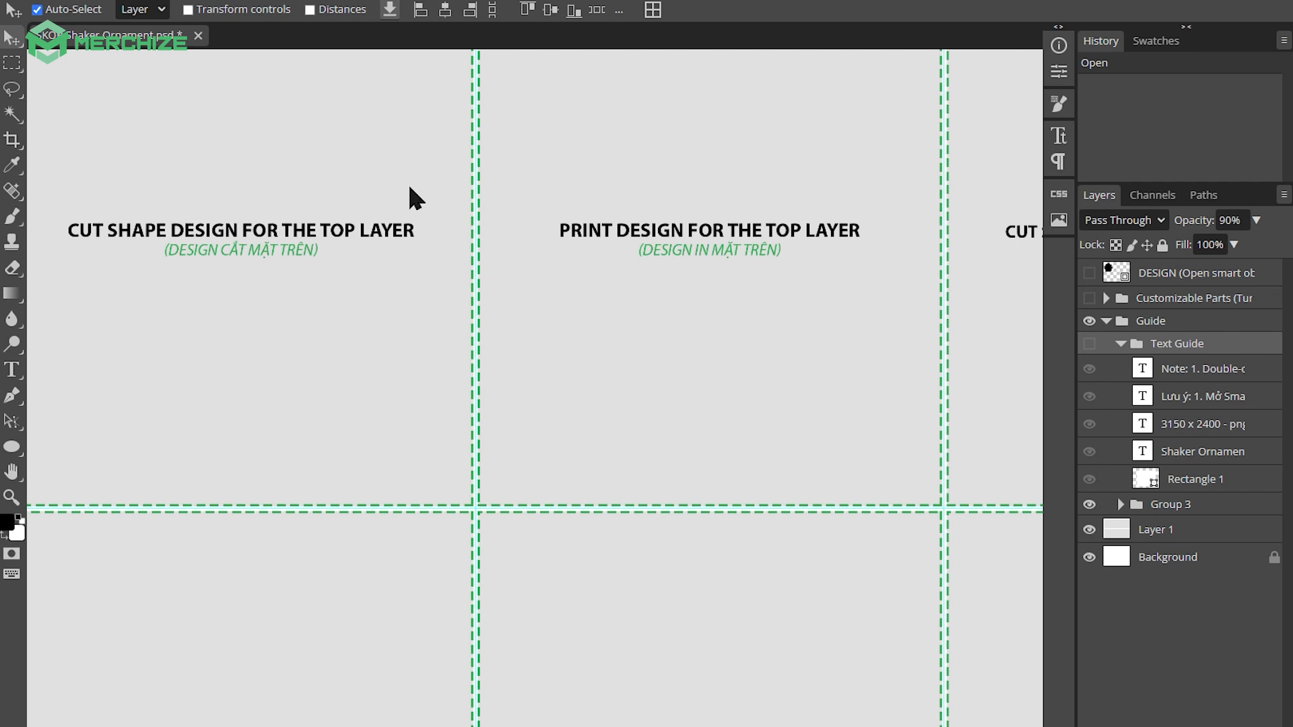
pyautogui.scroll(-1, 411, 196)
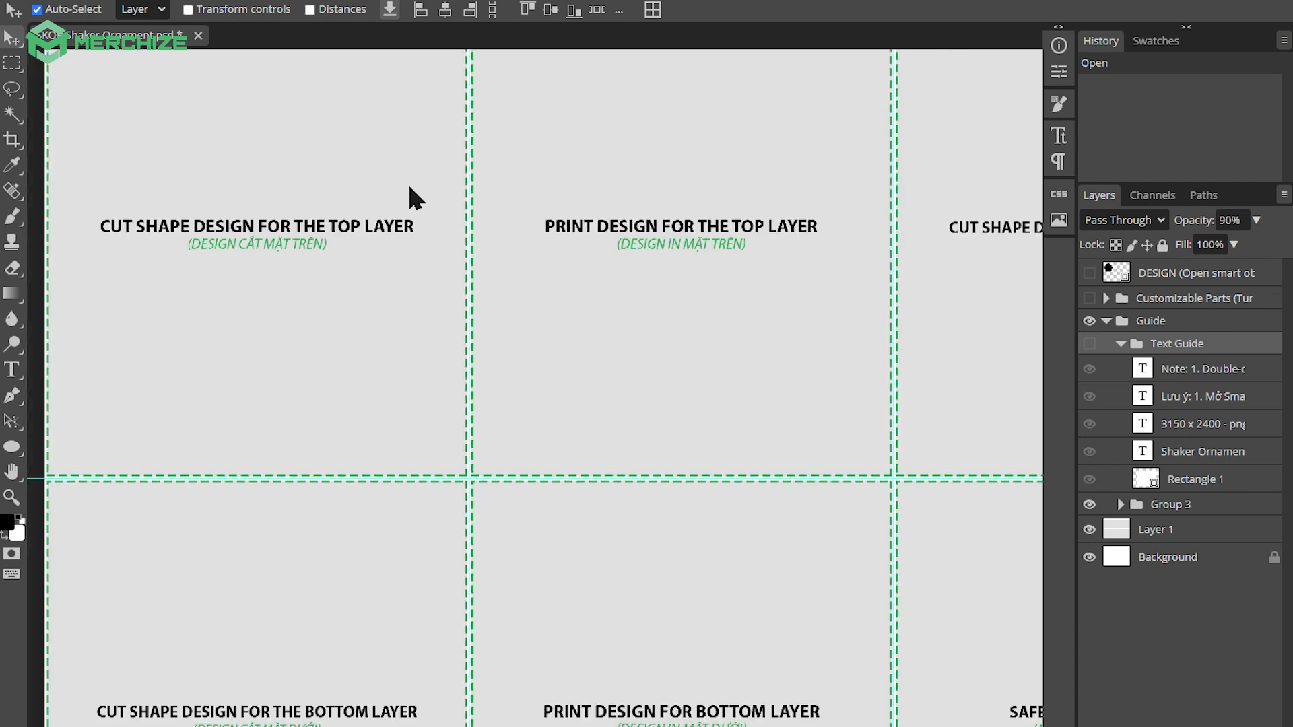
pyautogui.scroll(-3, 411, 196)
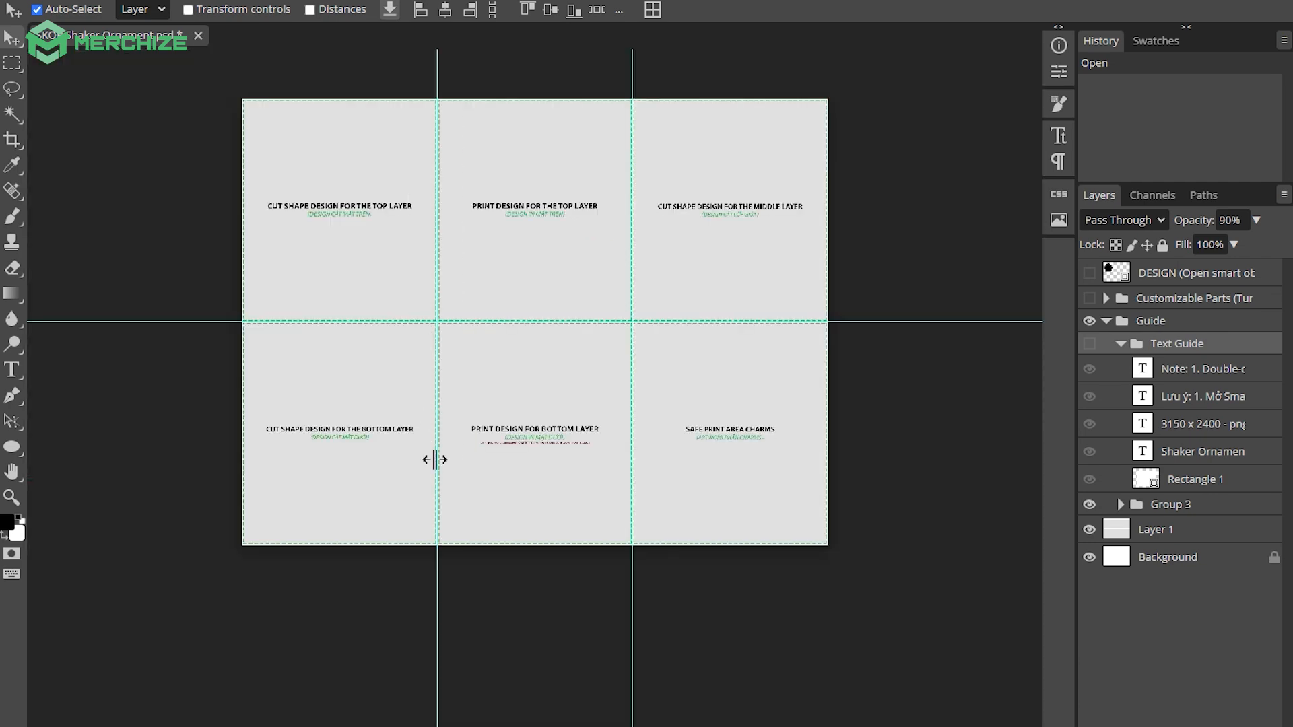
pyautogui.scroll(5, 434, 460)
pyautogui.scroll(1, 434, 460)
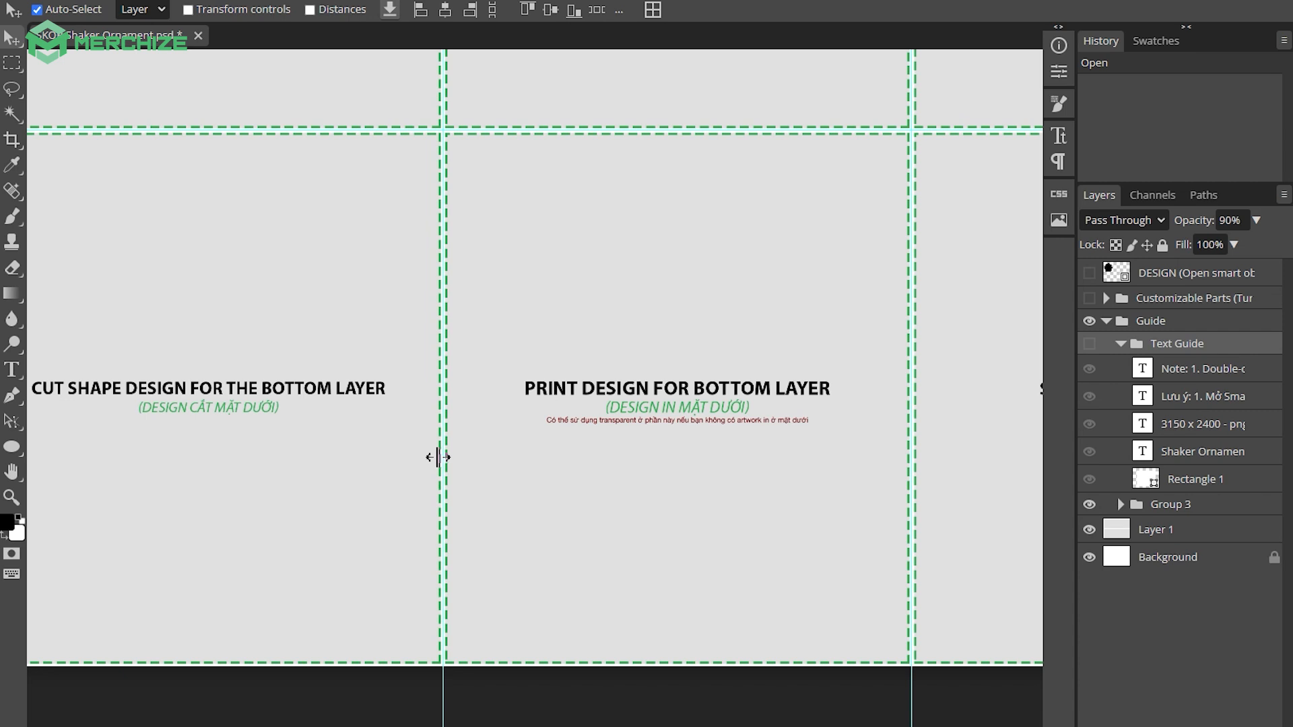
pyautogui.scroll(-2, 438, 458)
pyautogui.scroll(1, 437, 457)
pyautogui.scroll(1, 438, 457)
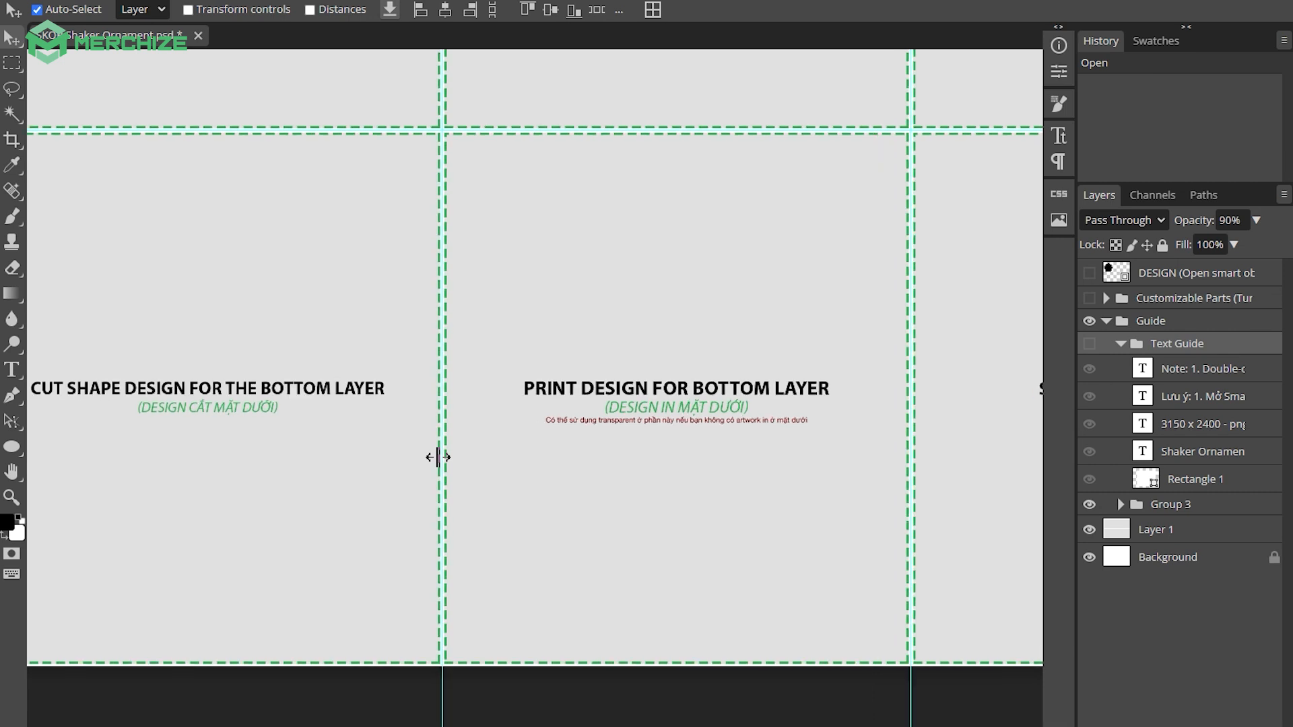
pyautogui.scroll(-3, 437, 457)
pyautogui.scroll(4, 775, 181)
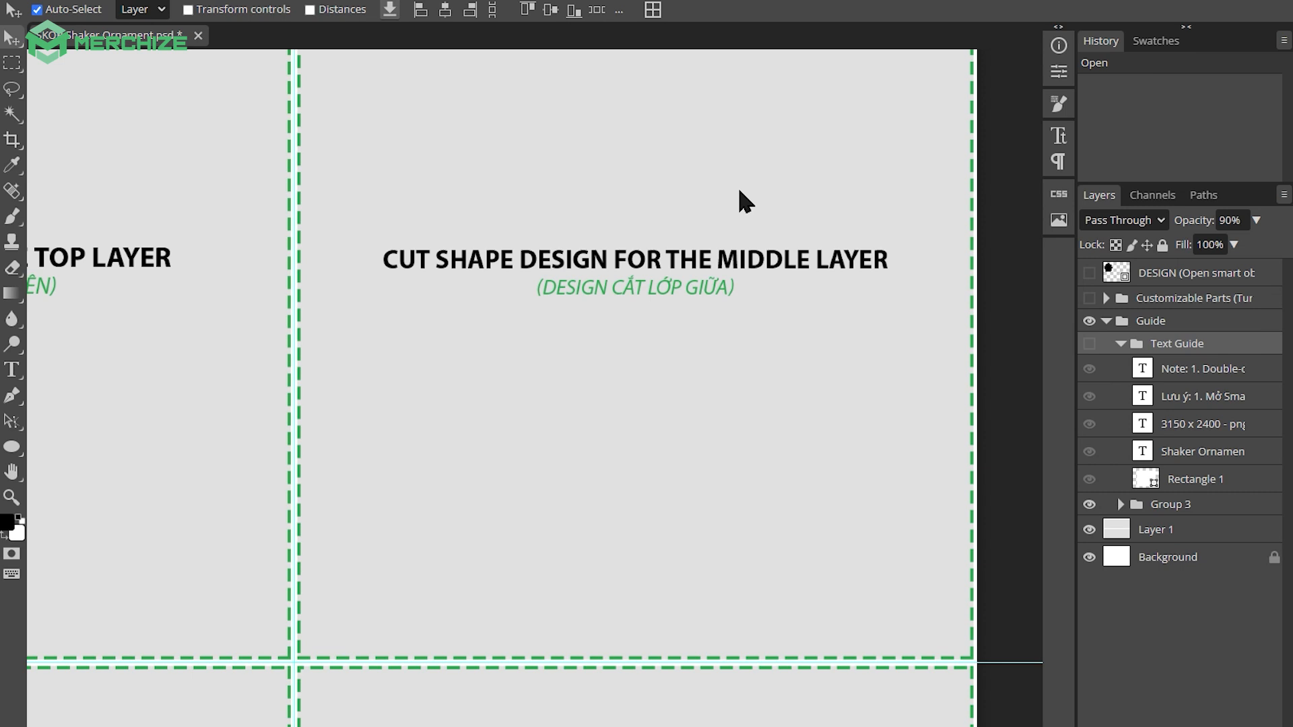
pyautogui.scroll(-4, 740, 190)
pyautogui.scroll(-1, 740, 191)
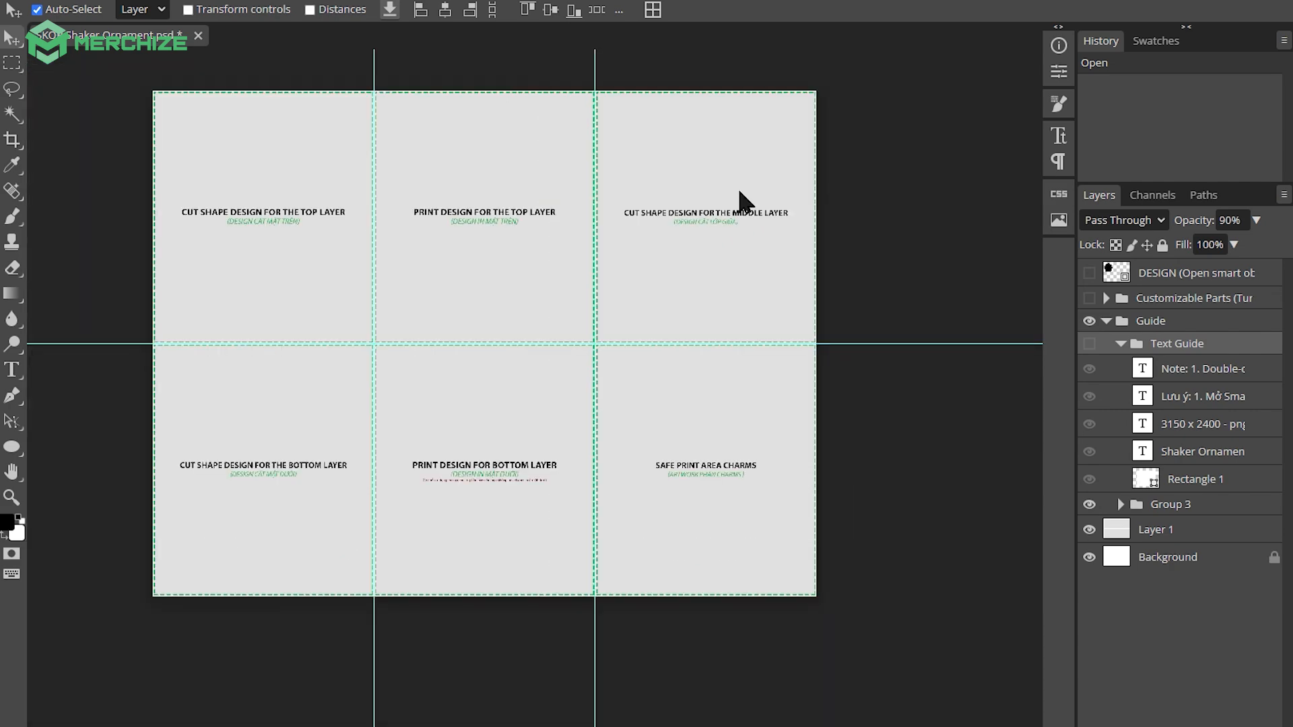
pyautogui.scroll(5, 703, 507)
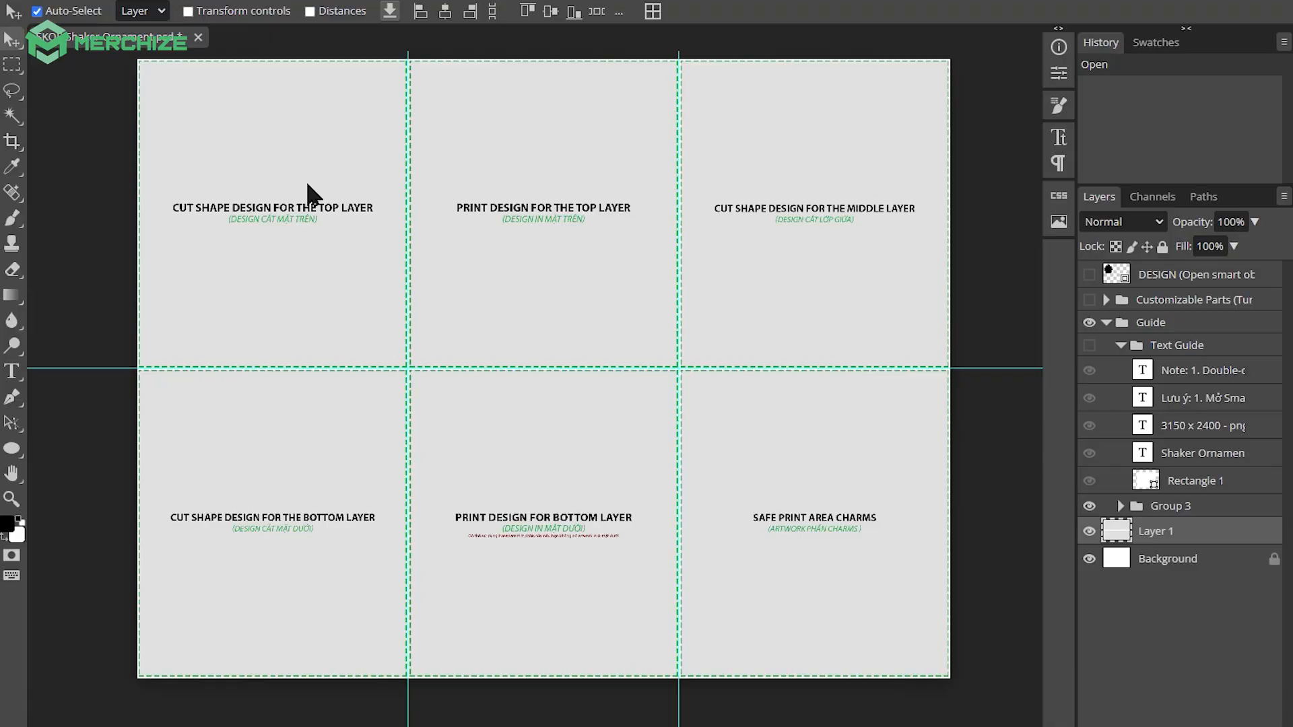
pyautogui.scroll(3, 305, 179)
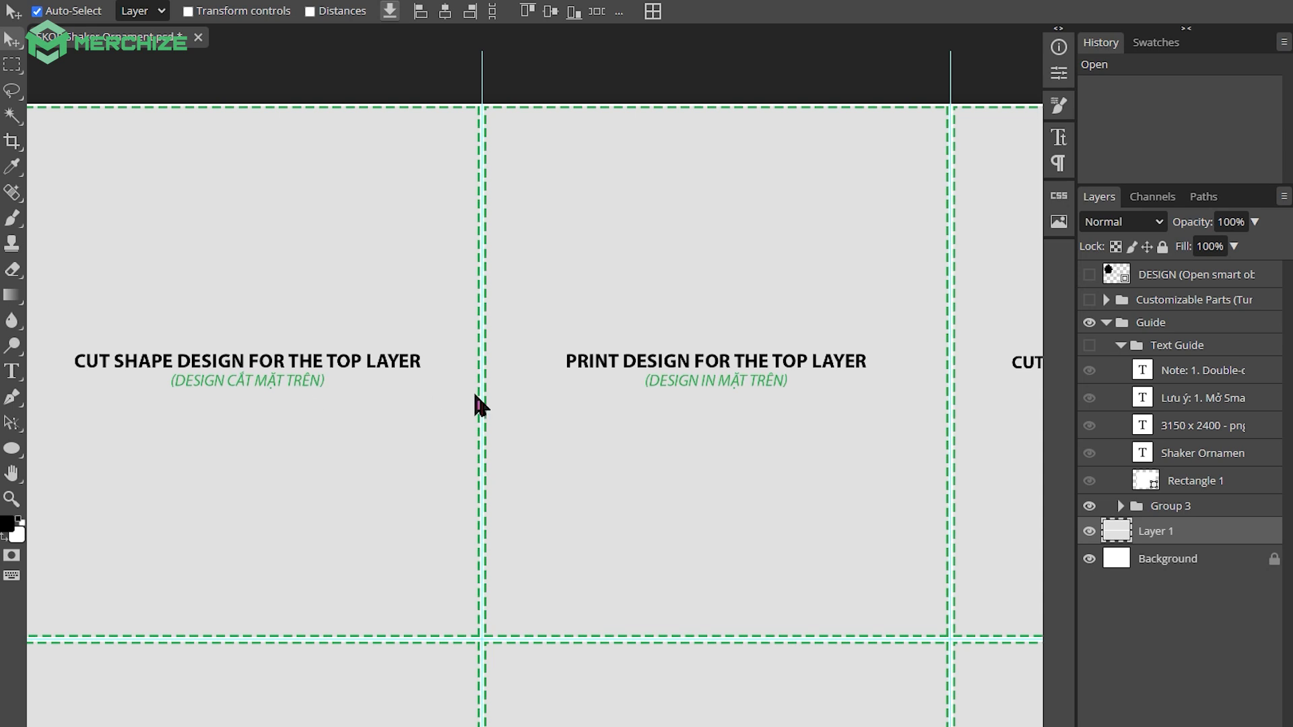
# Step: Turn on the DESIGN layer, open its smart object and hide the sample silhouette on Layer 1
pyautogui.click(1089, 275)
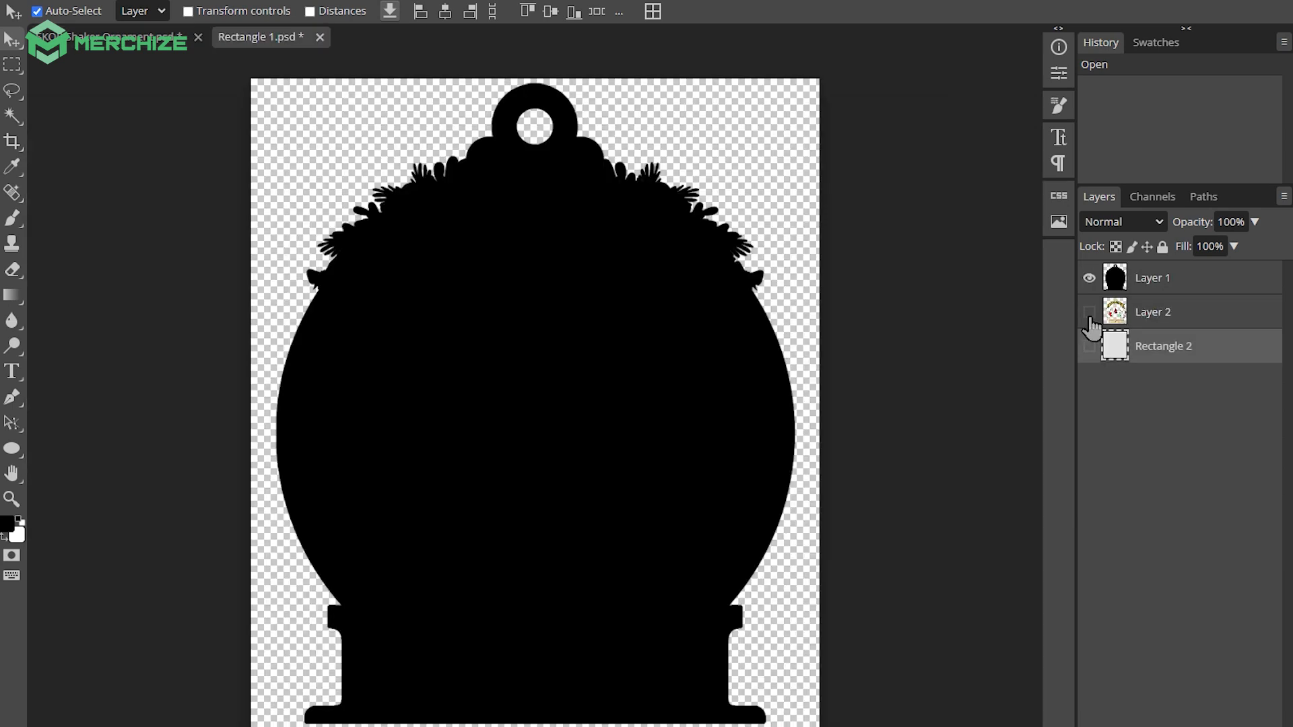
pyautogui.click(1089, 279)
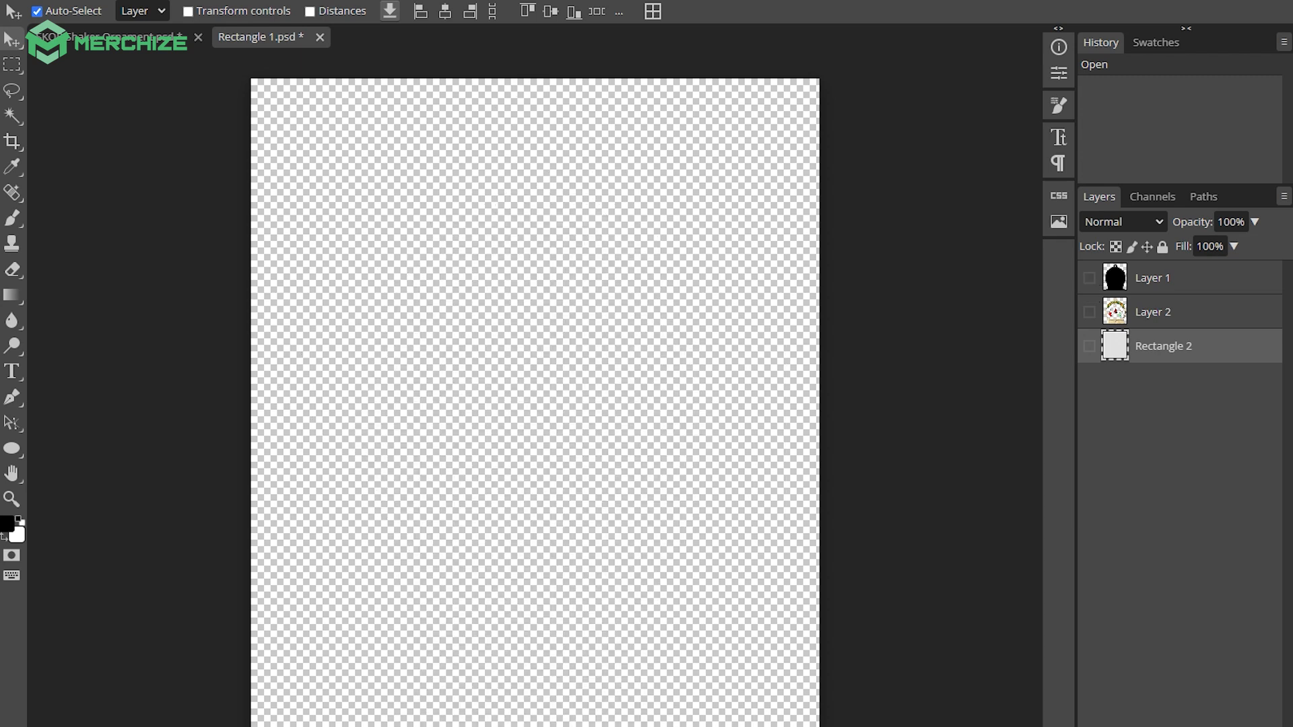
# Step: Place the snow globe silhouette 6 in the smart object, scaled to about 100.25% so the shape fits the canvas
pyautogui.moveTo(549, 399); pyautogui.dragTo(567, 399)
pyautogui.moveTo(578, 343); pyautogui.dragTo(578, 233)
pyautogui.scroll(-1, 580, 384)
pyautogui.moveTo(552, 462); pyautogui.dragTo(553, 723)
pyautogui.moveTo(529, 357); pyautogui.dragTo(700, 354)
pyautogui.scroll(-1, 659, 328)
pyautogui.scroll(-1, 660, 329)
pyautogui.moveTo(776, 441); pyautogui.dragTo(878, 478)
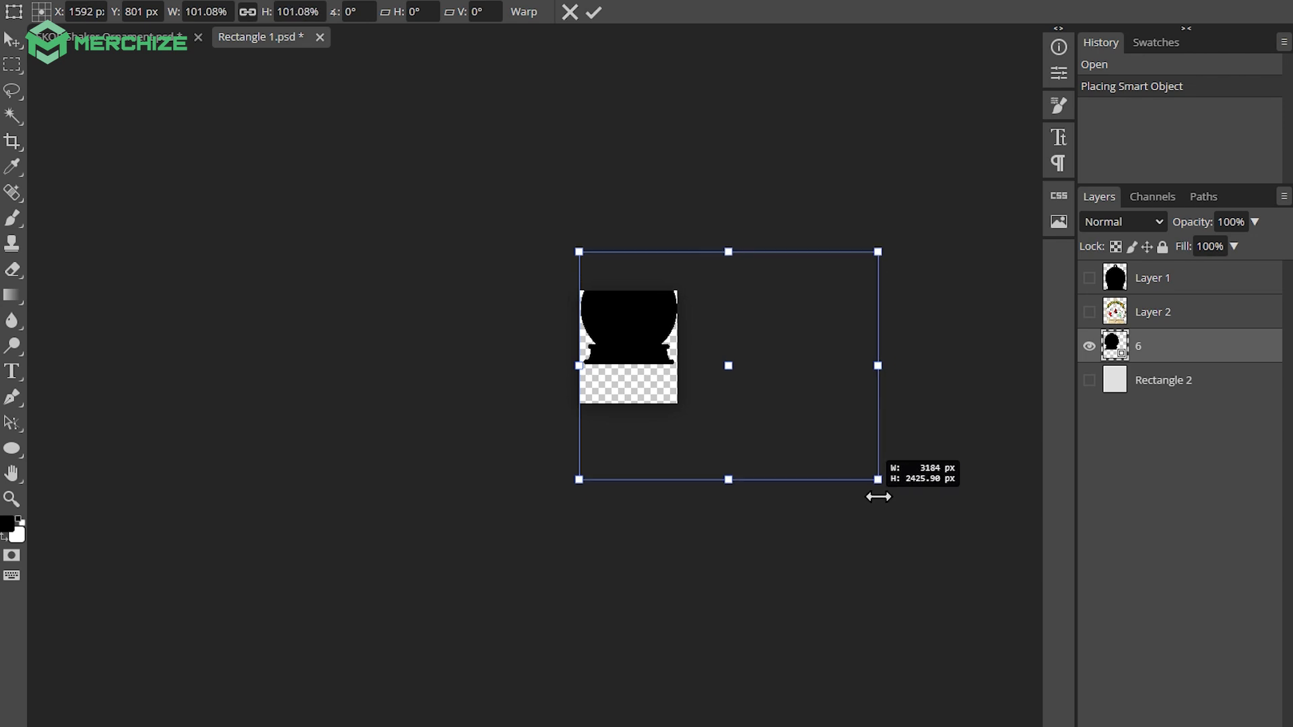
pyautogui.scroll(2, 606, 314)
pyautogui.moveTo(668, 324); pyautogui.dragTo(661, 422)
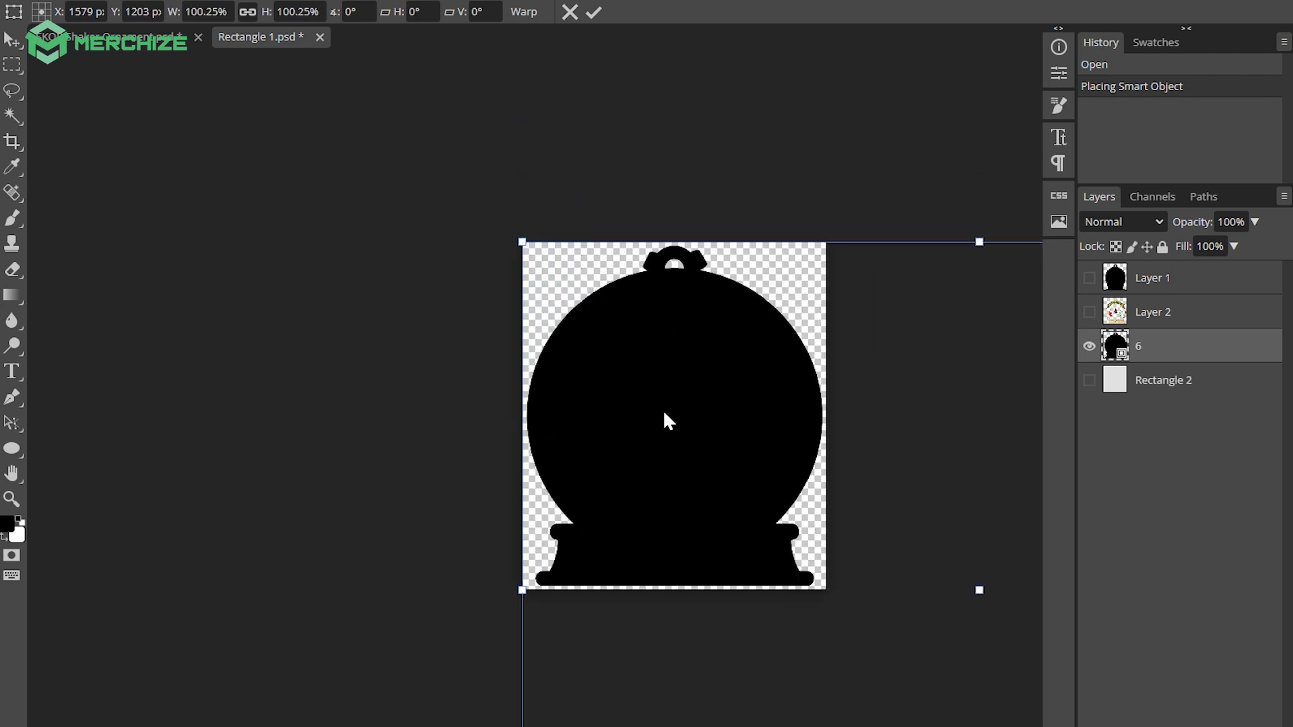
pyautogui.press('Return')
# Step: Check the placed silhouette's fit and move layer 6 to the top of the layer stack
pyautogui.scroll(1, 656, 301)
pyautogui.hscroll(2, 656, 300)
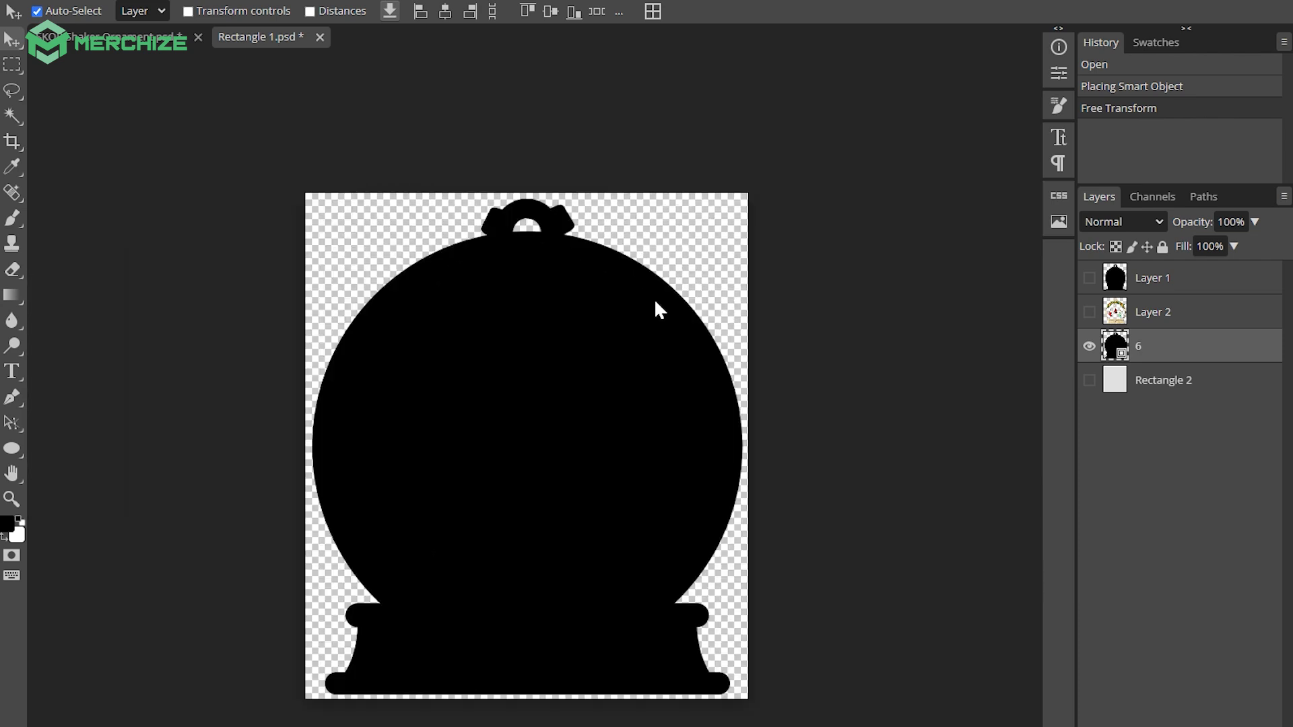
pyautogui.scroll(-1, 519, 434)
pyautogui.scroll(2, 519, 650)
pyautogui.scroll(-1, 519, 650)
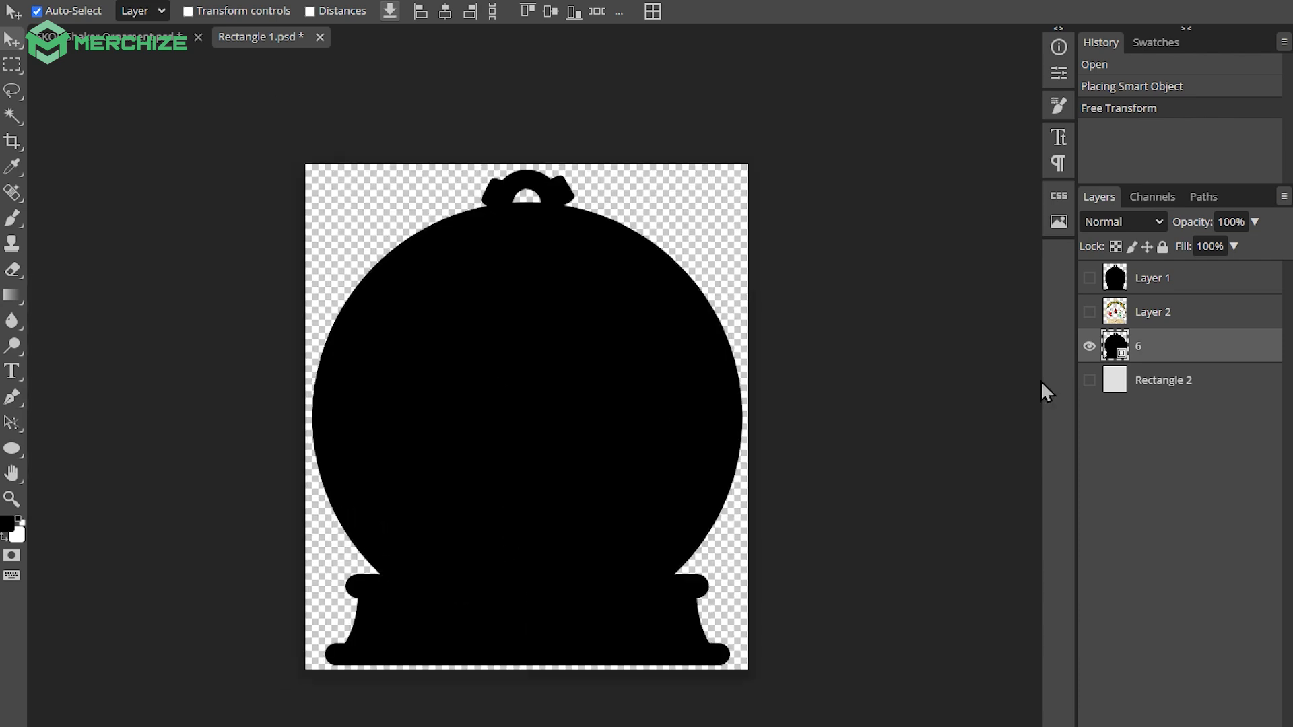
pyautogui.moveTo(1178, 357); pyautogui.dragTo(1178, 279)
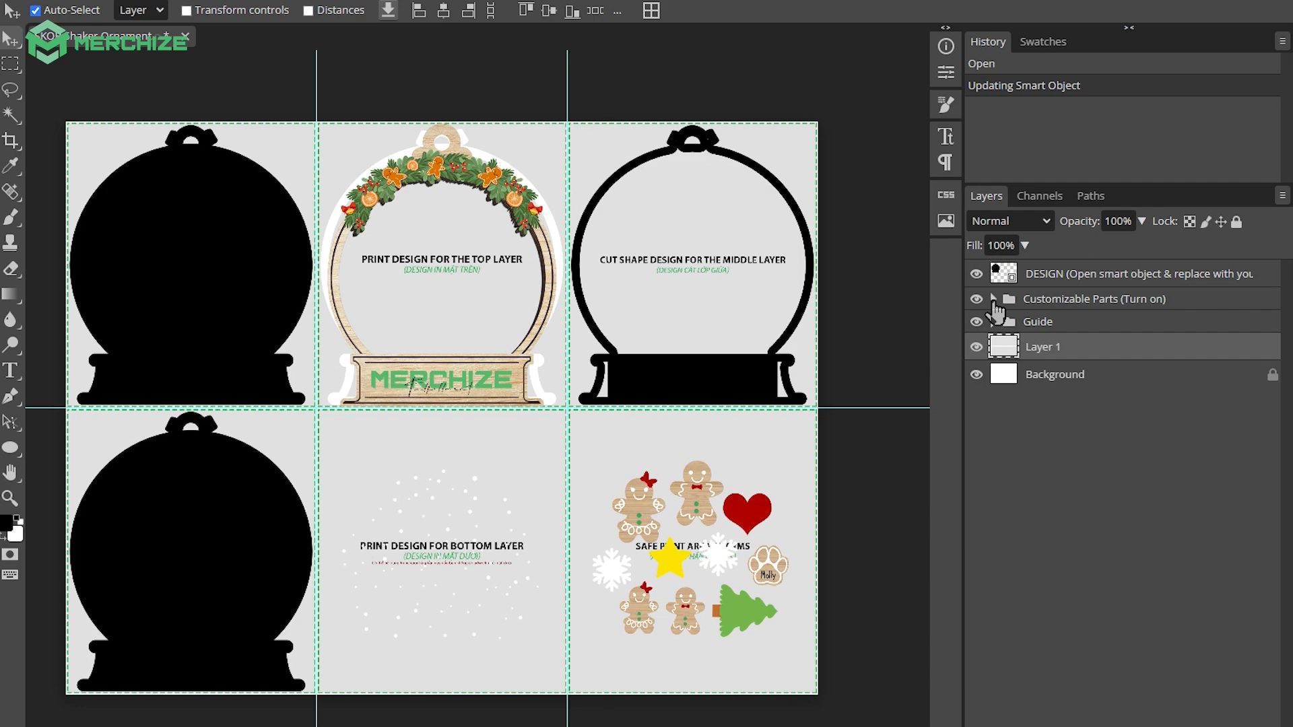
# Step: Expand the Customizable Parts group and its Print Designs subgroup to reach the top-layer print layers
pyautogui.click(994, 300)
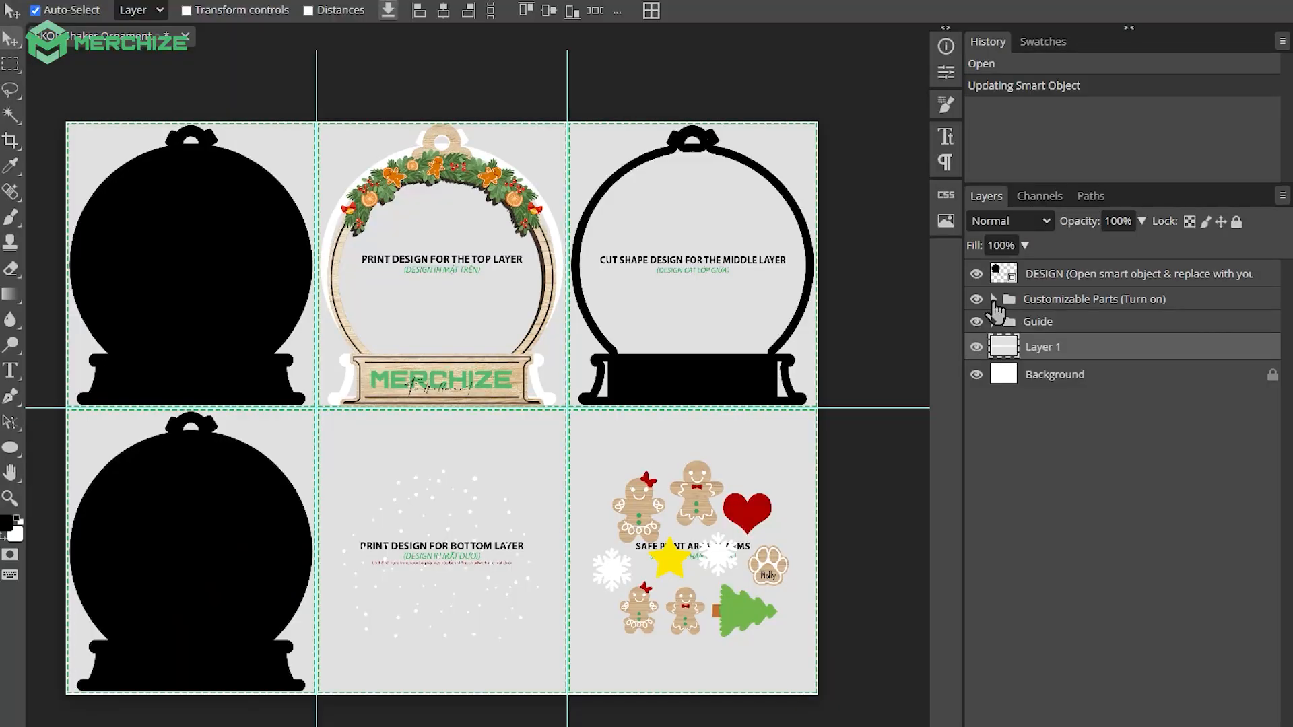
pyautogui.click(994, 300)
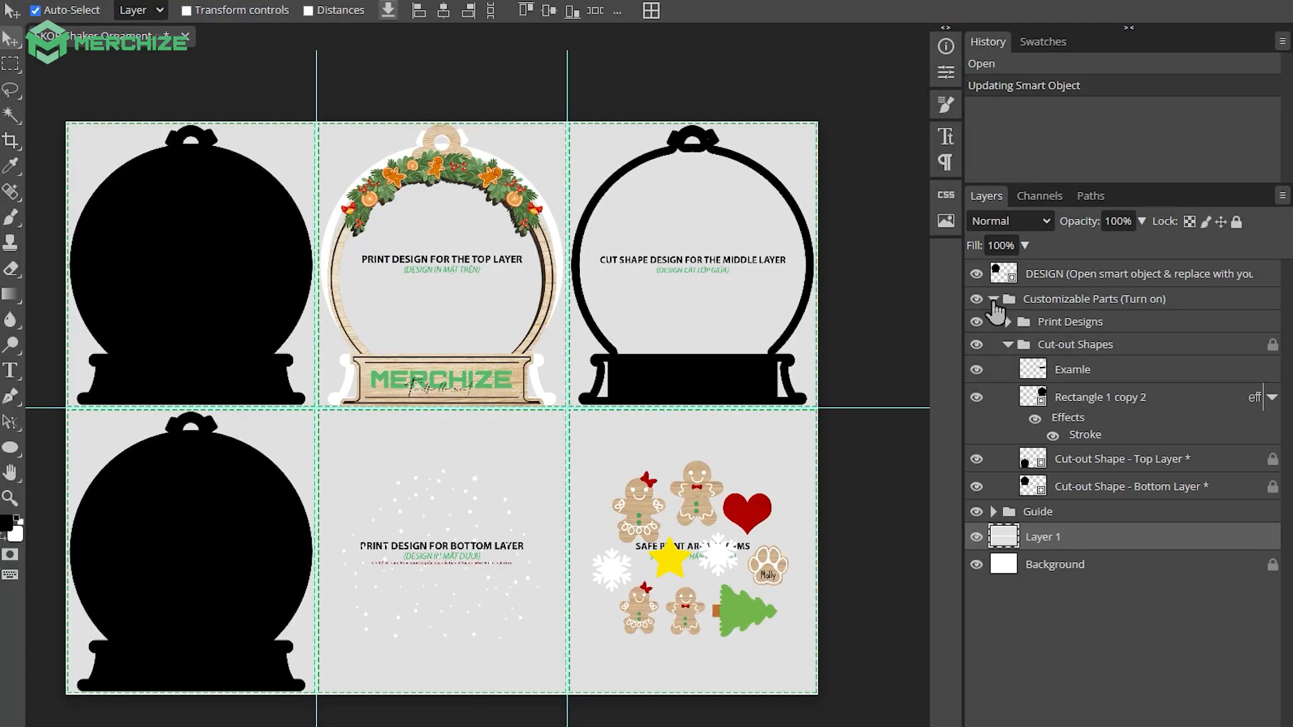
pyautogui.click(1008, 322)
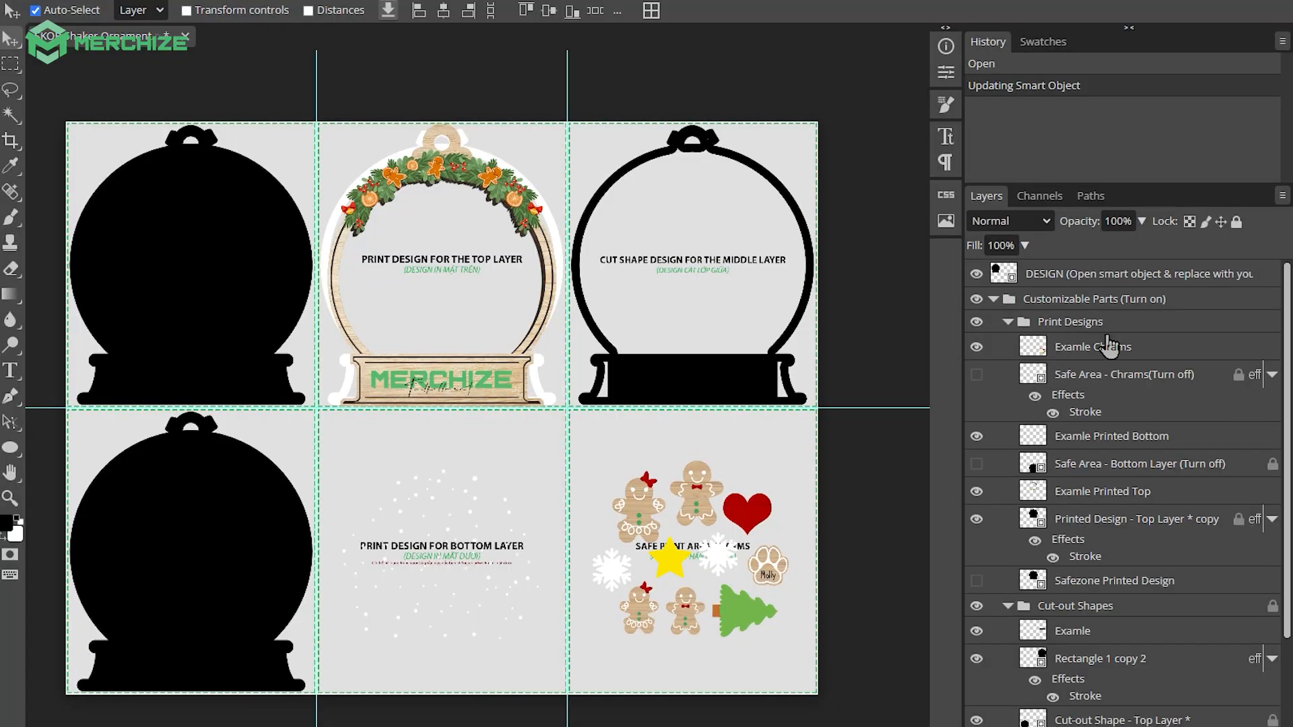
pyautogui.scroll(-3, 1108, 346)
# Step: Hide the Examle Printed Top layer and disable the effects of the Printed Design - Top Layer * copy
pyautogui.click(1114, 412)
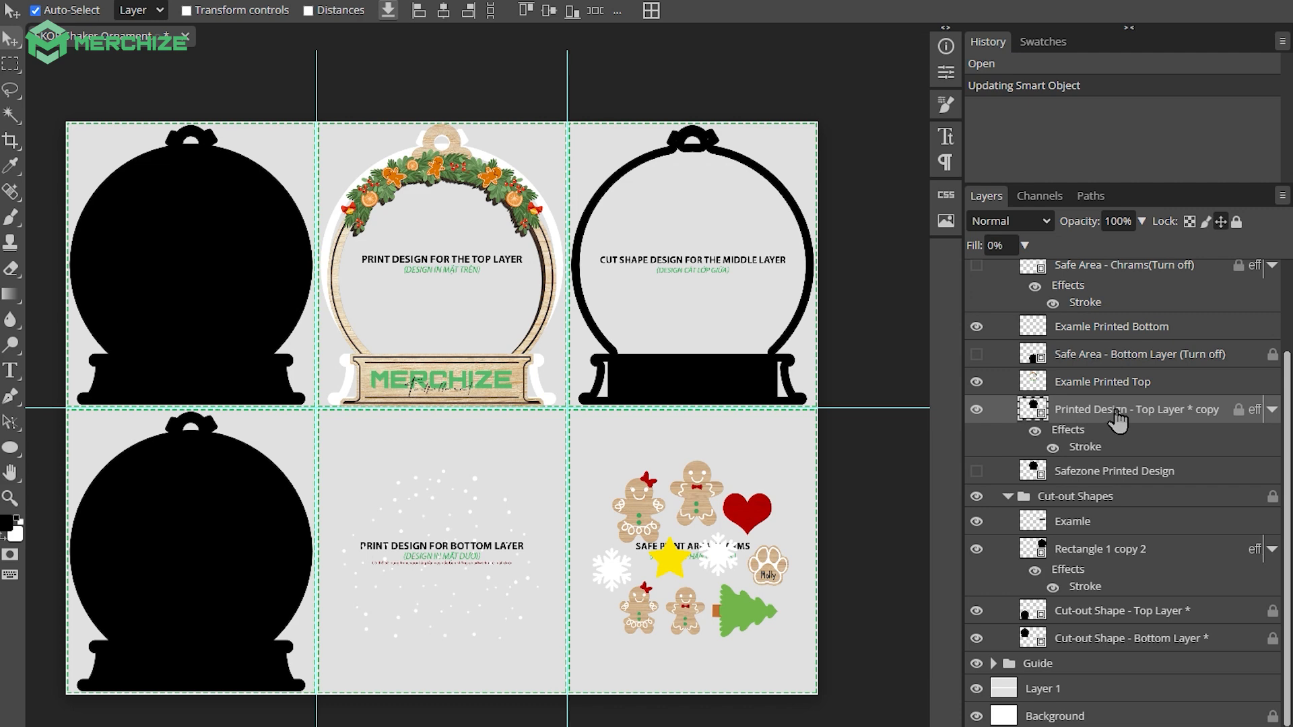
pyautogui.click(1110, 385)
pyautogui.click(977, 383)
pyautogui.click(978, 382)
pyautogui.click(977, 382)
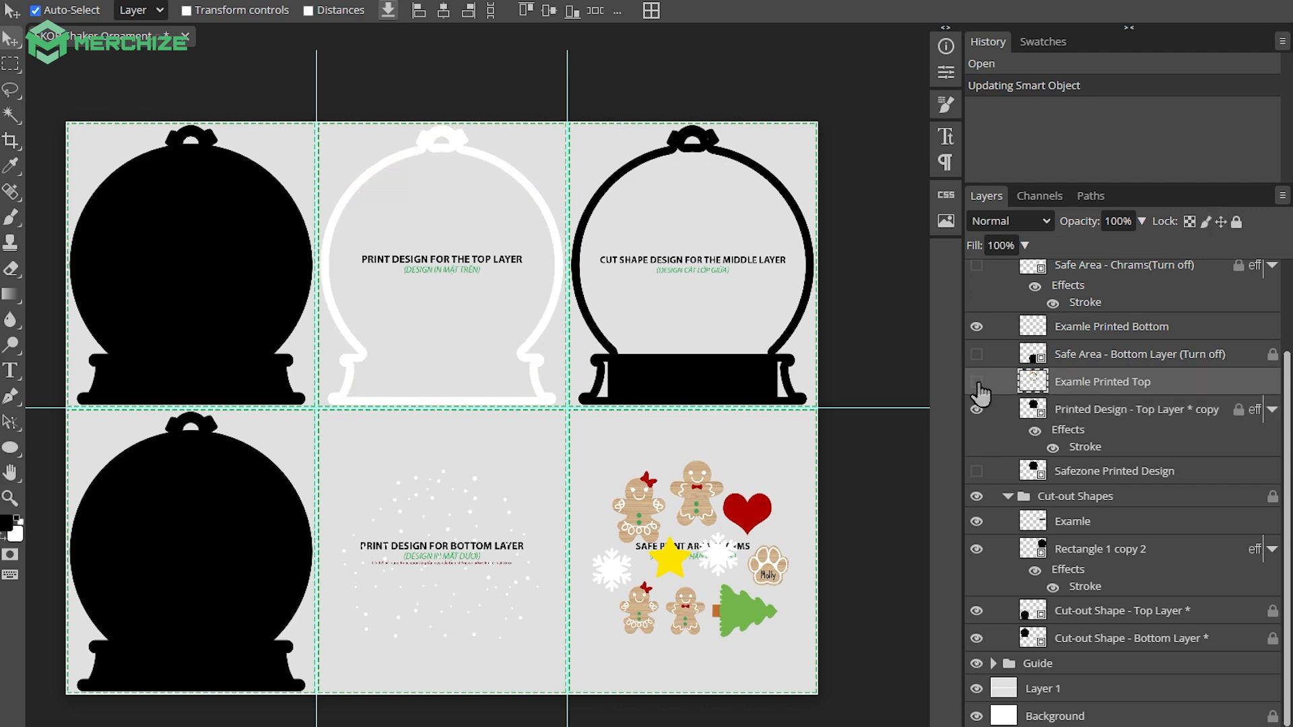
pyautogui.click(1035, 431)
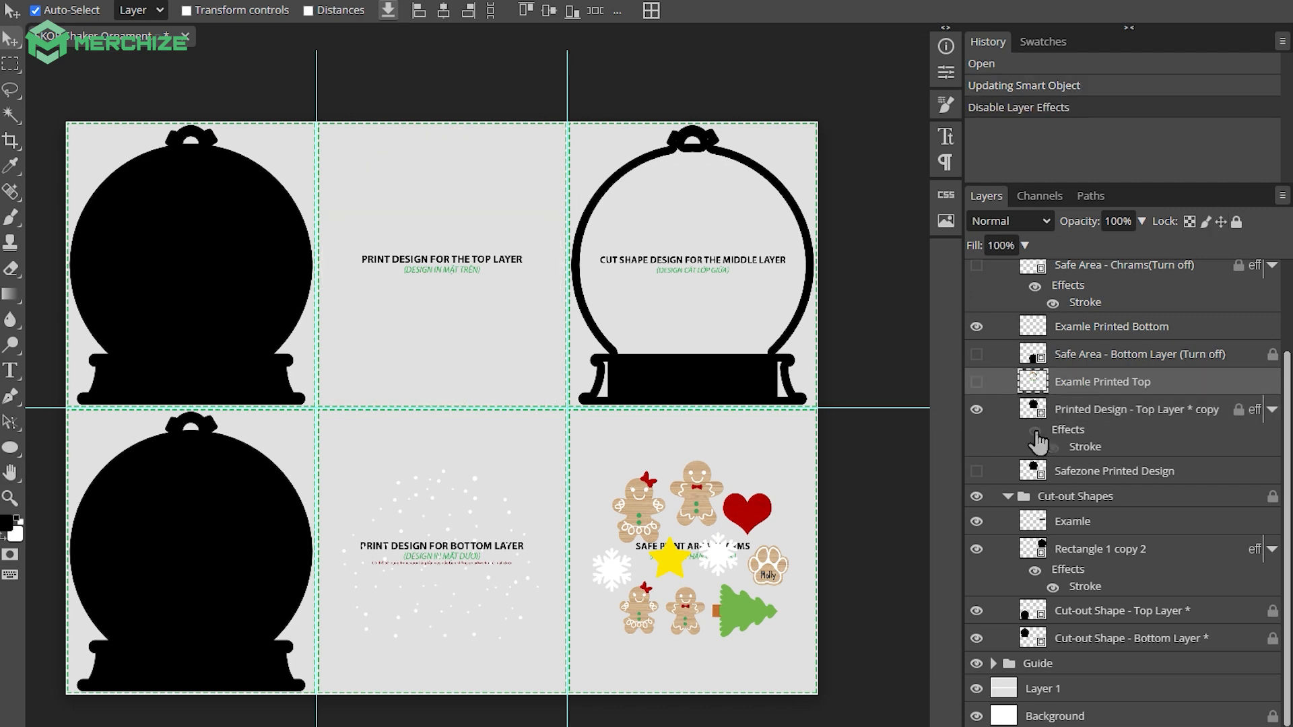
# Step: Place the plaid Merry Christmas artwork 5 at 100% and move its layer directly below Examle Printed Top
pyautogui.moveTo(280, 300); pyautogui.dragTo(459, 380)
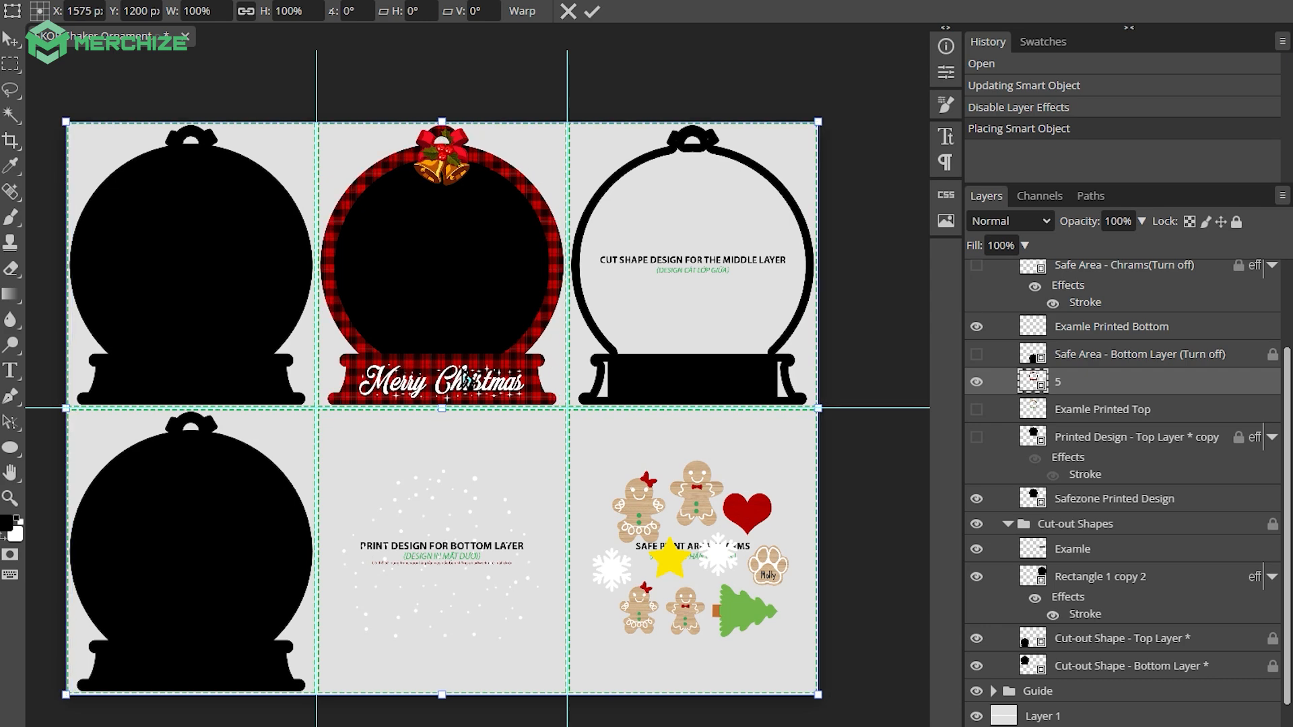
pyautogui.press('Return')
pyautogui.moveTo(1071, 388); pyautogui.dragTo(1072, 423)
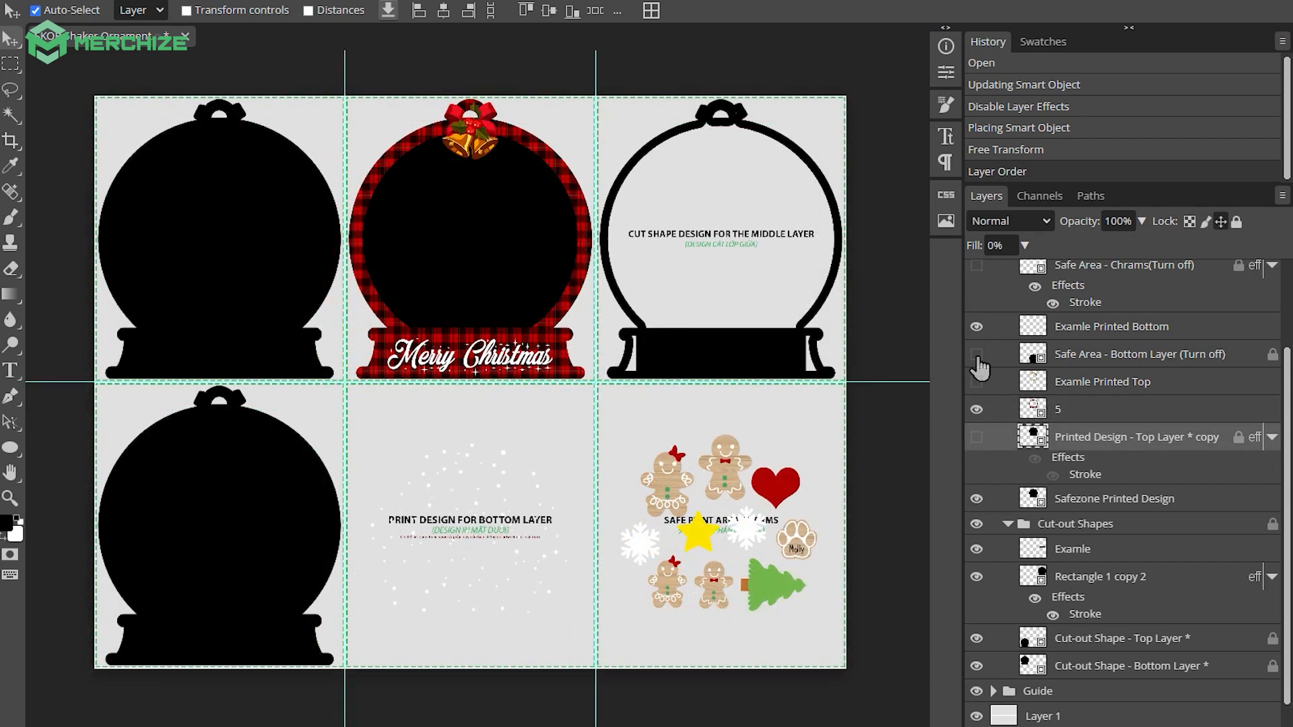
# Step: Show the Safe Area - Bottom Layer and Safe Area - Chrams layers
pyautogui.click(977, 354)
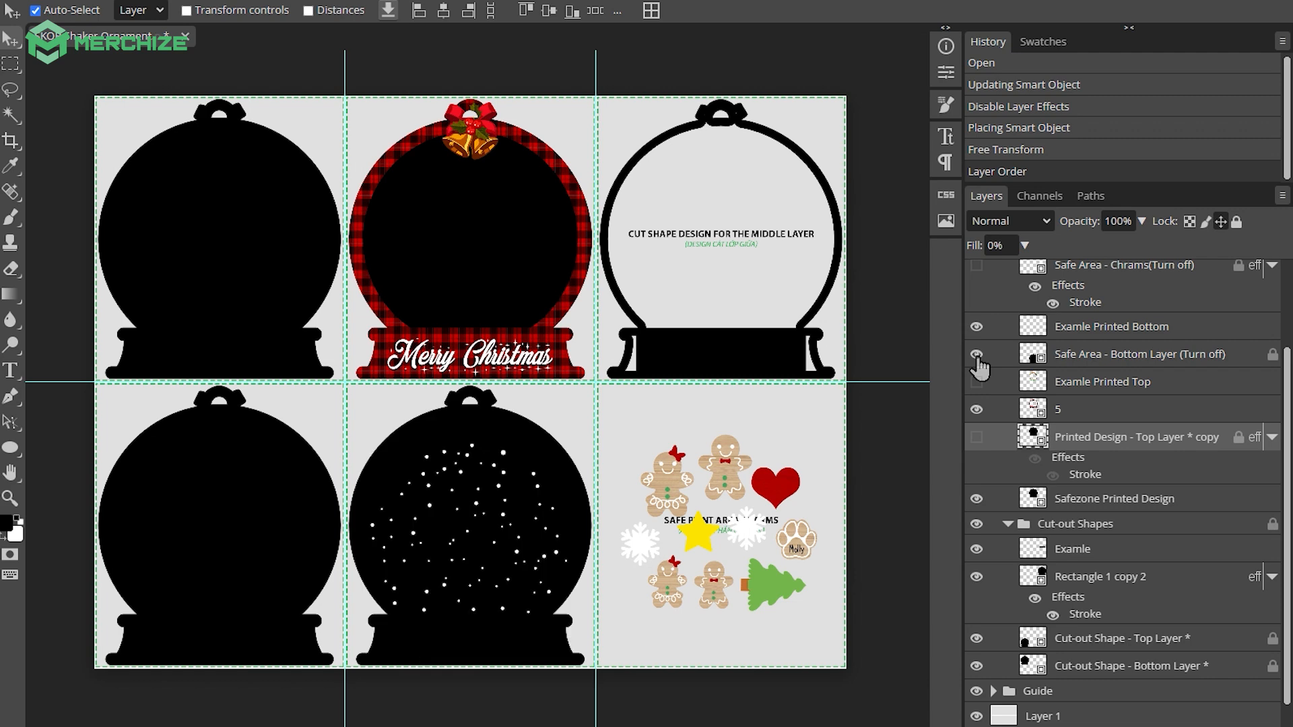
pyautogui.scroll(3, 980, 367)
pyautogui.click(978, 375)
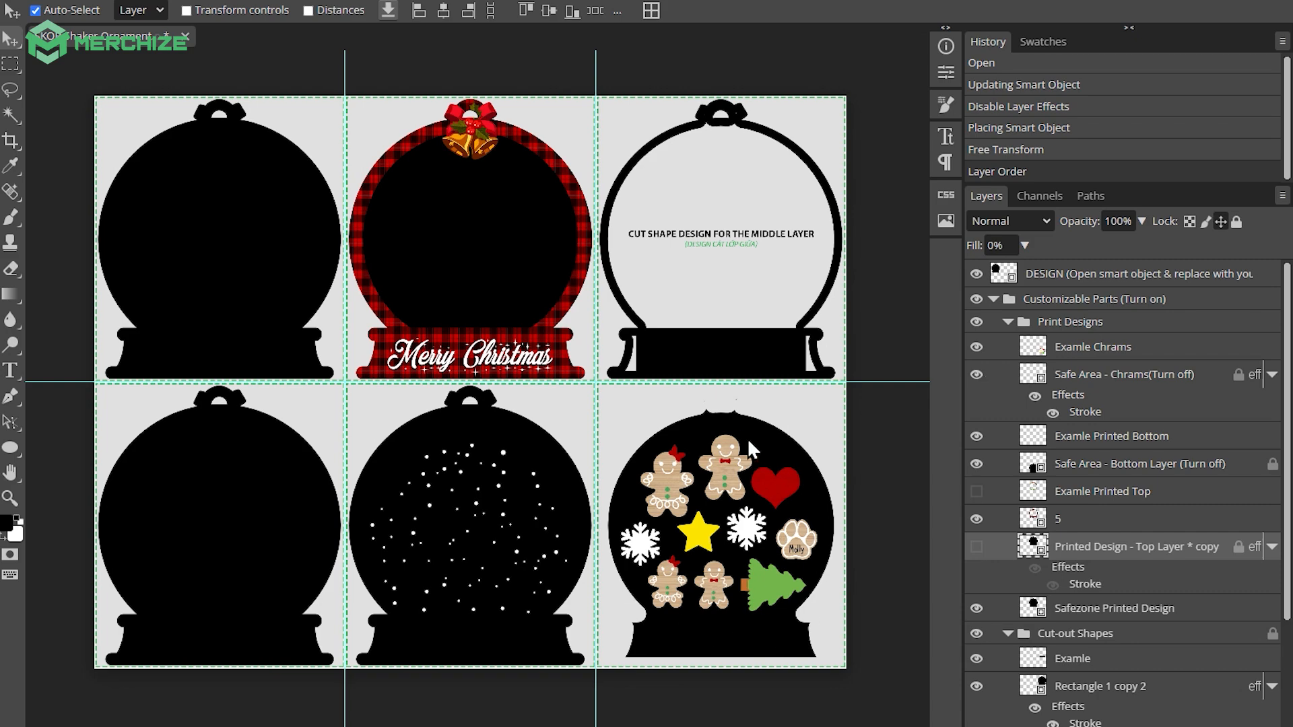
# Step: Examine the size and placement of the sample charms within the charms safe area
pyautogui.scroll(2, 751, 480)
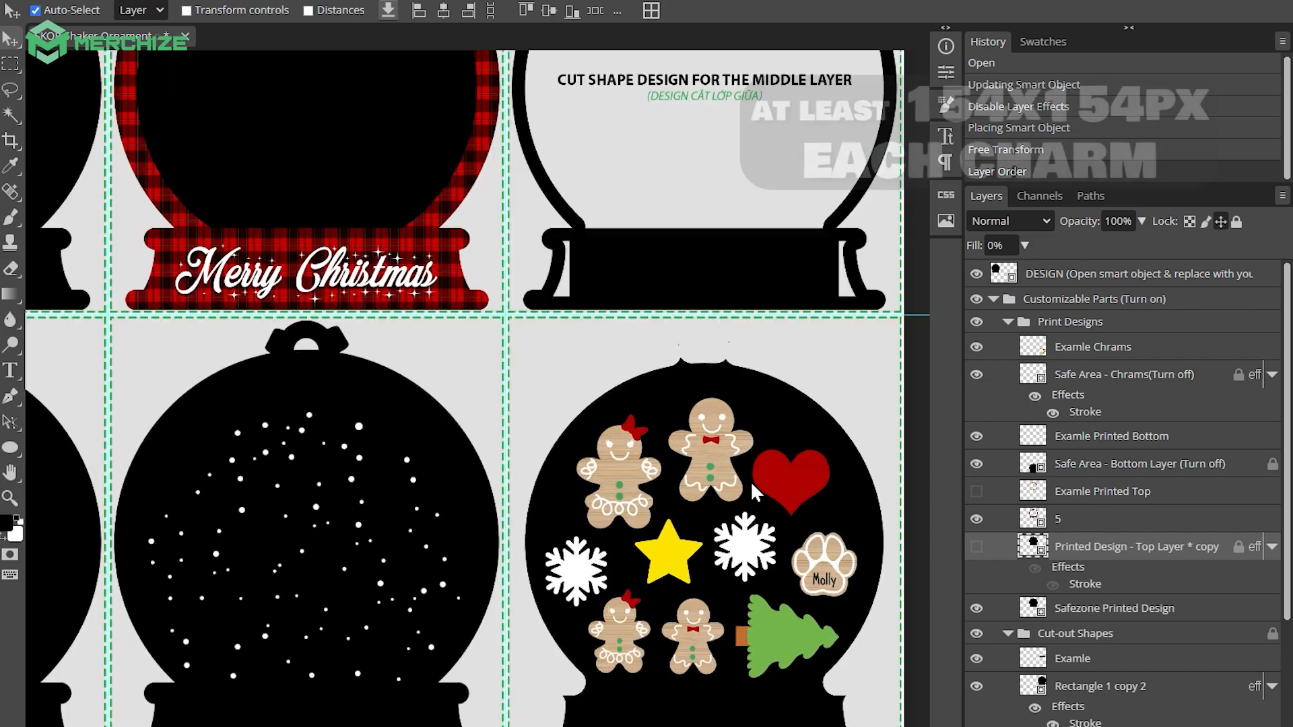
pyautogui.scroll(4, 751, 481)
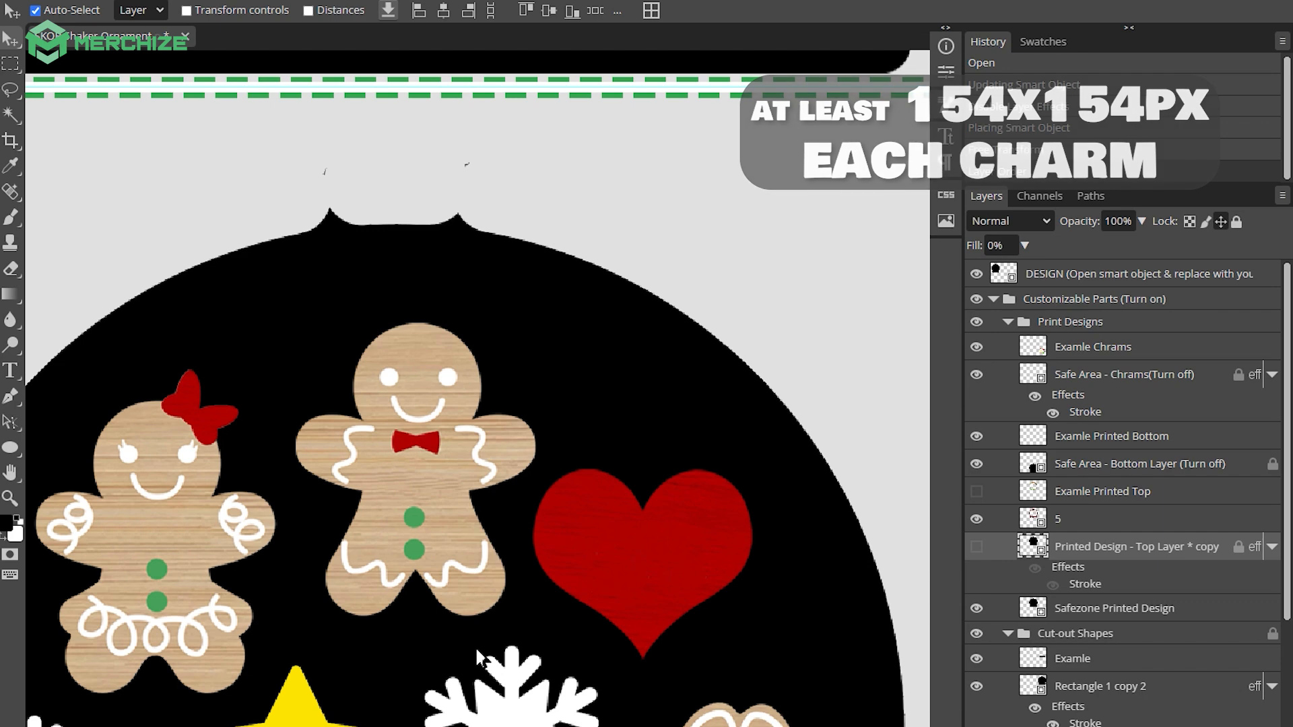
pyautogui.scroll(-5, 478, 654)
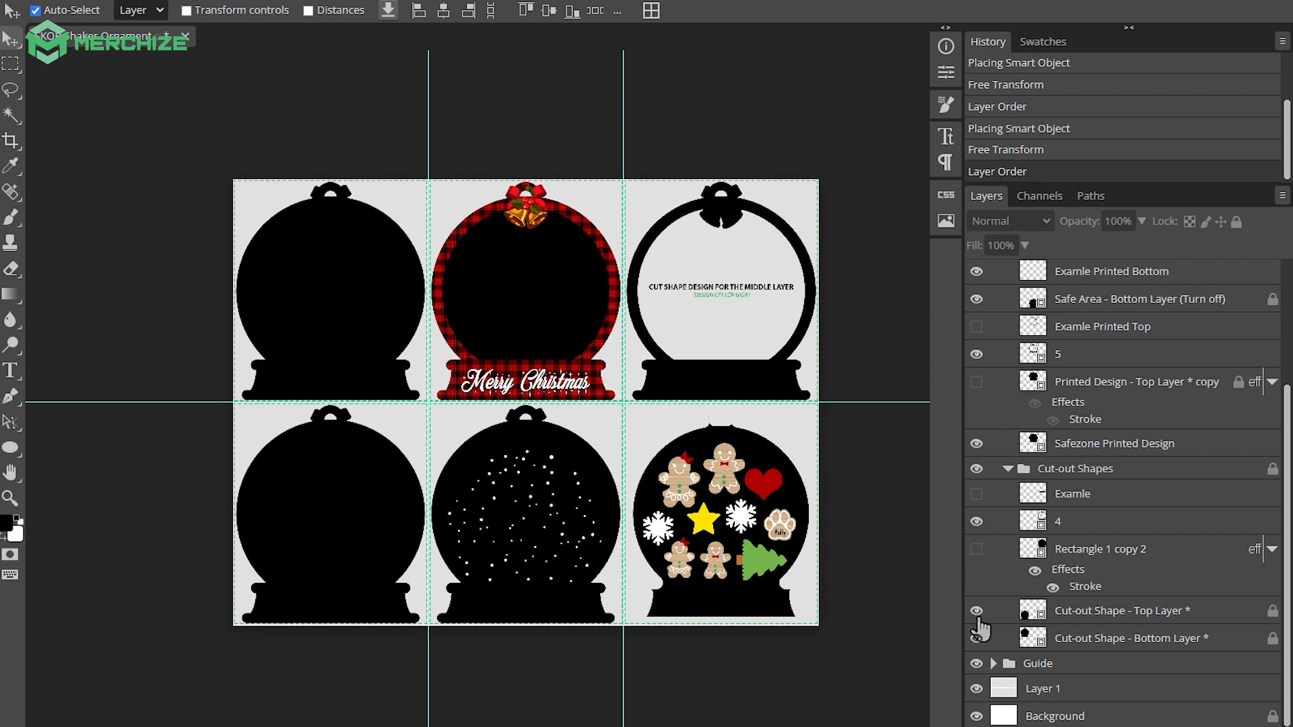
# Step: Hide the Safe Area - Bottom Layer and Safe Area - Chrams layers
pyautogui.scroll(3, 977, 667)
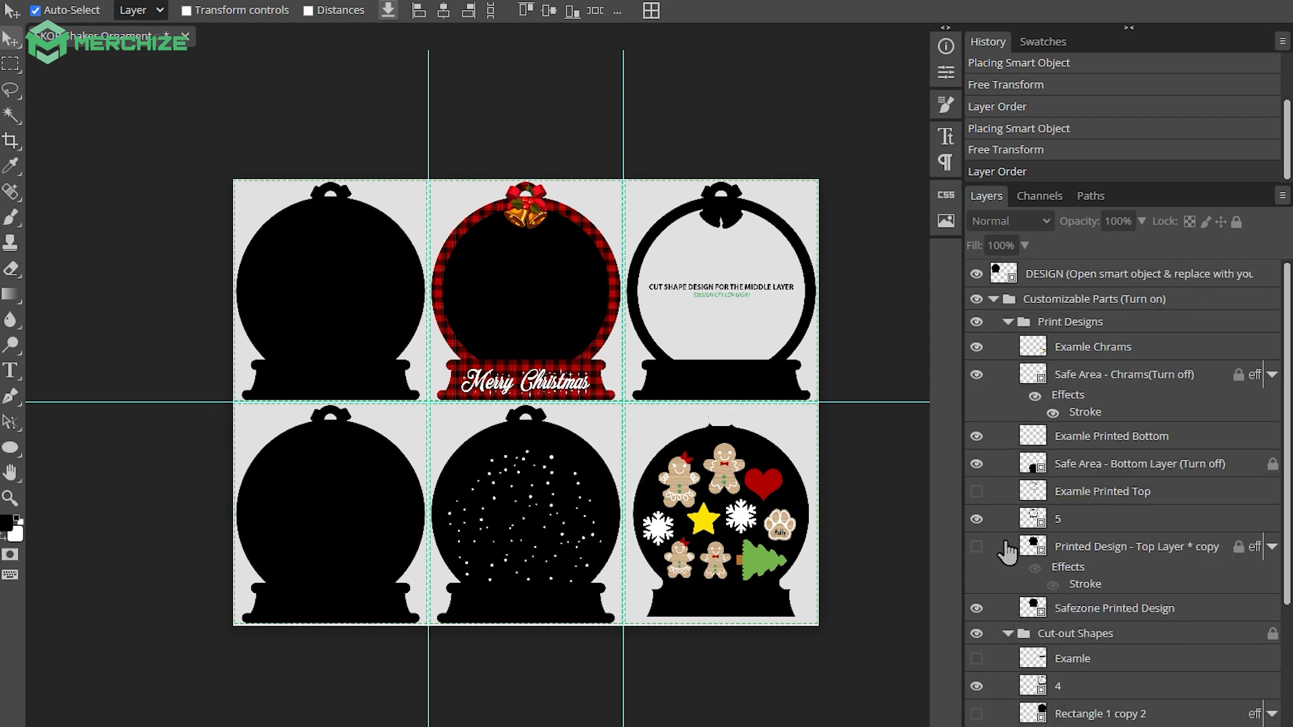
pyautogui.click(977, 463)
pyautogui.click(976, 375)
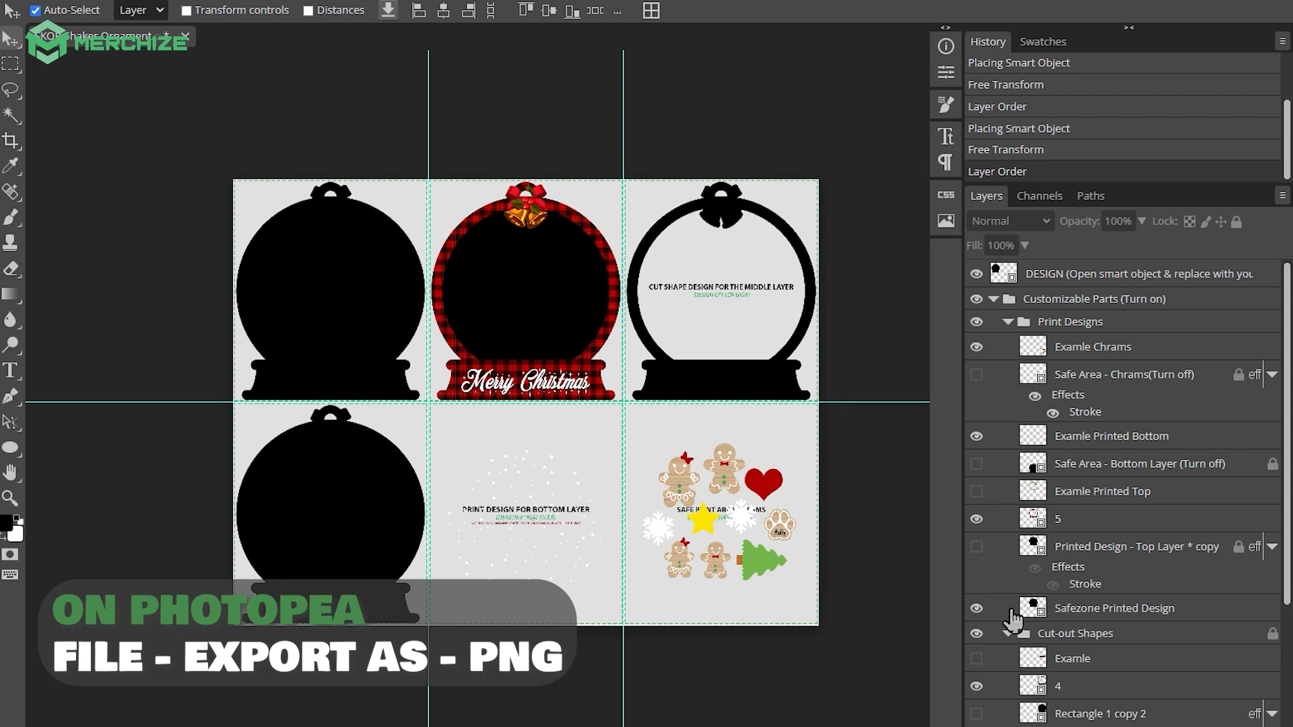
# Step: Hide the Safezone Printed Design, DESIGN, Guide, Layer 1 and Background layers
pyautogui.click(977, 609)
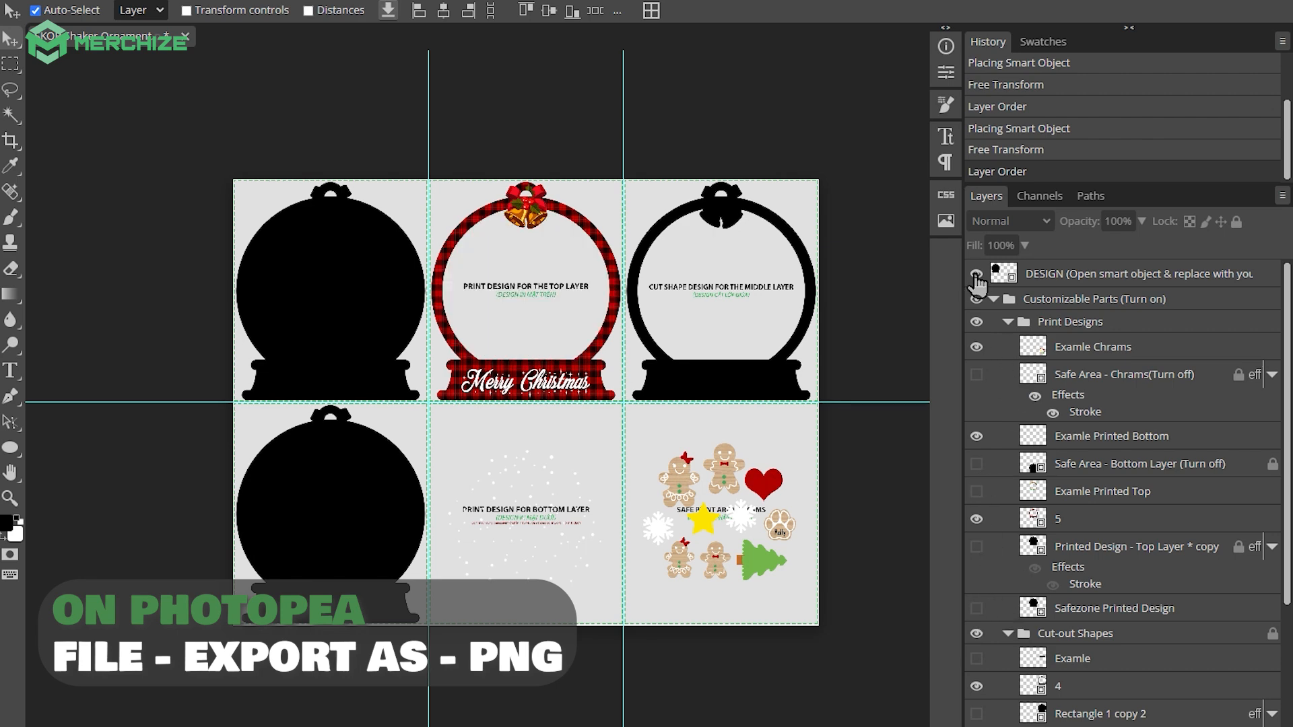
pyautogui.scroll(-3, 1077, 437)
pyautogui.click(977, 663)
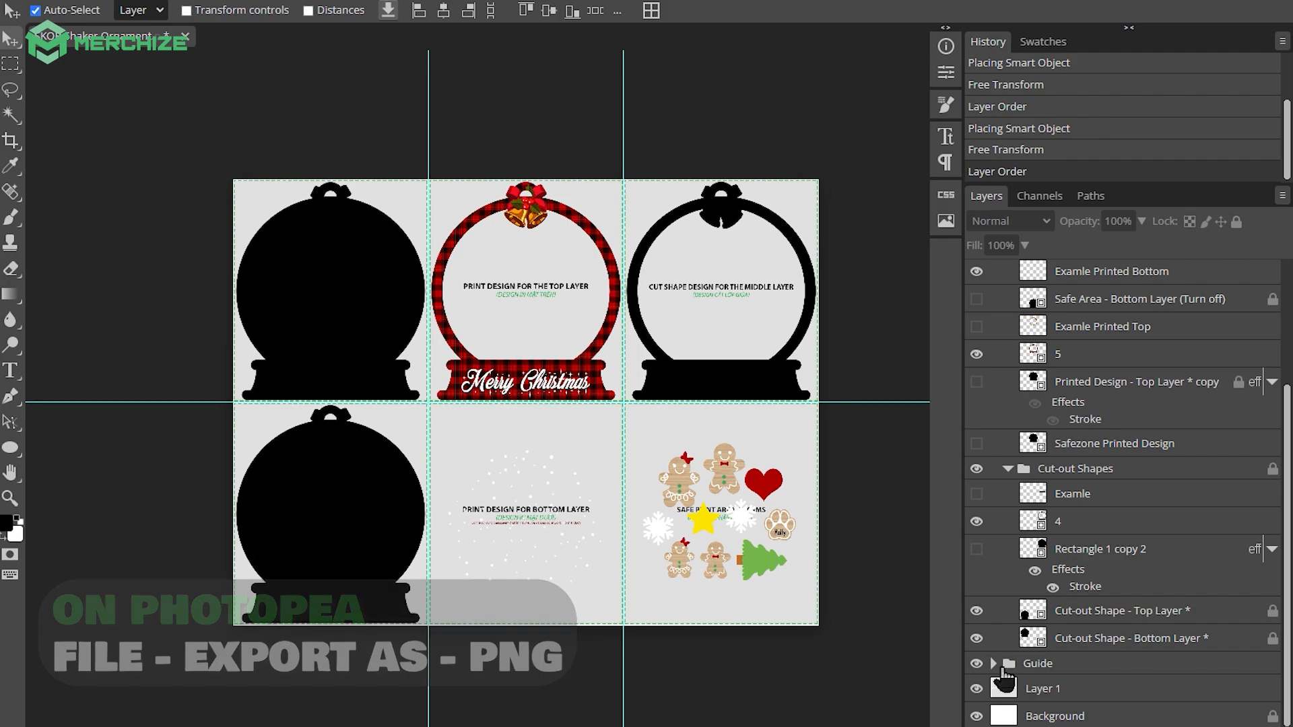
pyautogui.click(977, 688)
pyautogui.click(976, 716)
# Step: Export the shaker ornament design as a PNG at 3150 x 2400 px and 100% quality
pyautogui.scroll(1, 306, 464)
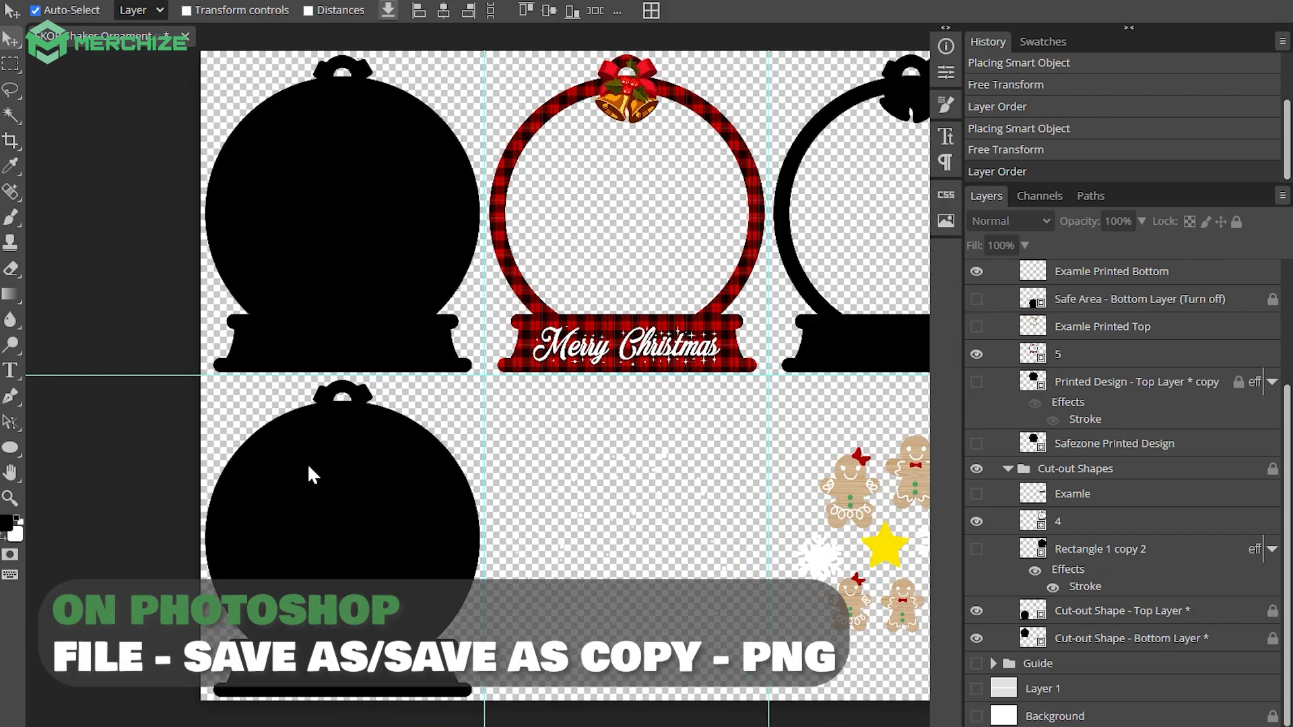
pyautogui.scroll(-2, 633, 380)
pyautogui.scroll(3, 857, 423)
pyautogui.scroll(-2, 856, 423)
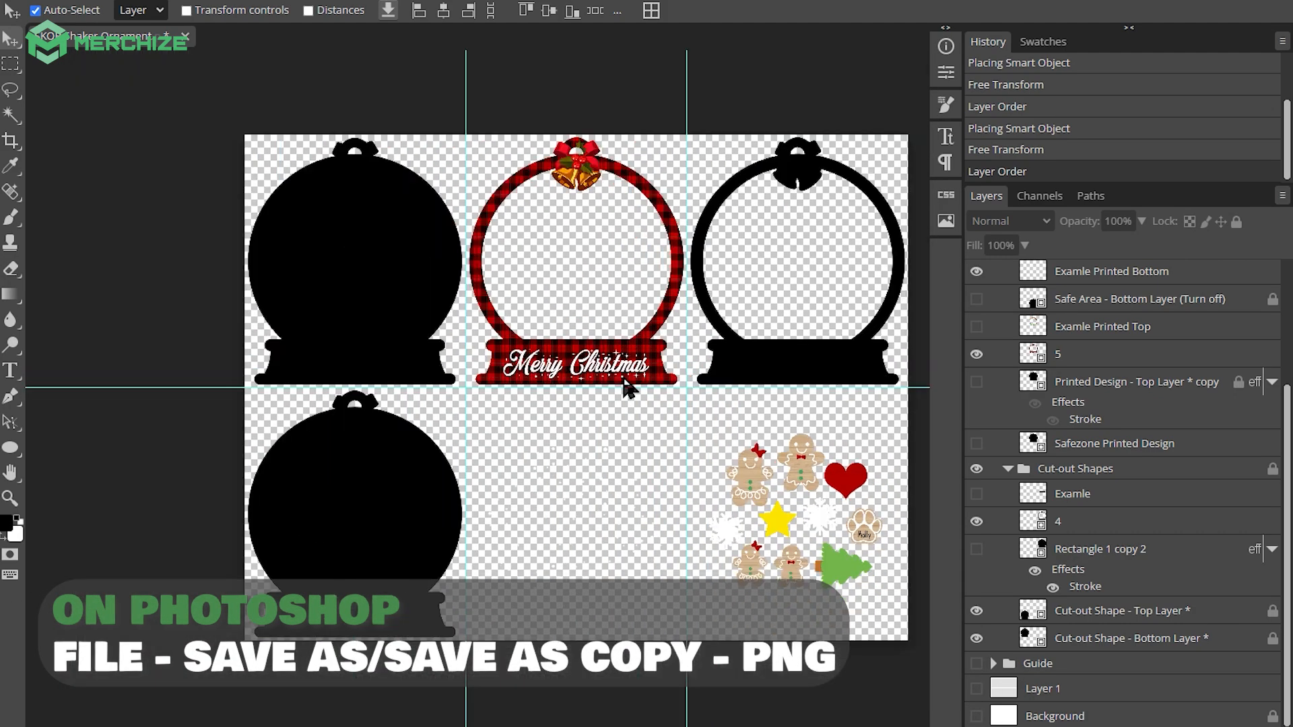
pyautogui.hscroll(2, 579, 367)
pyautogui.scroll(3, 1111, 438)
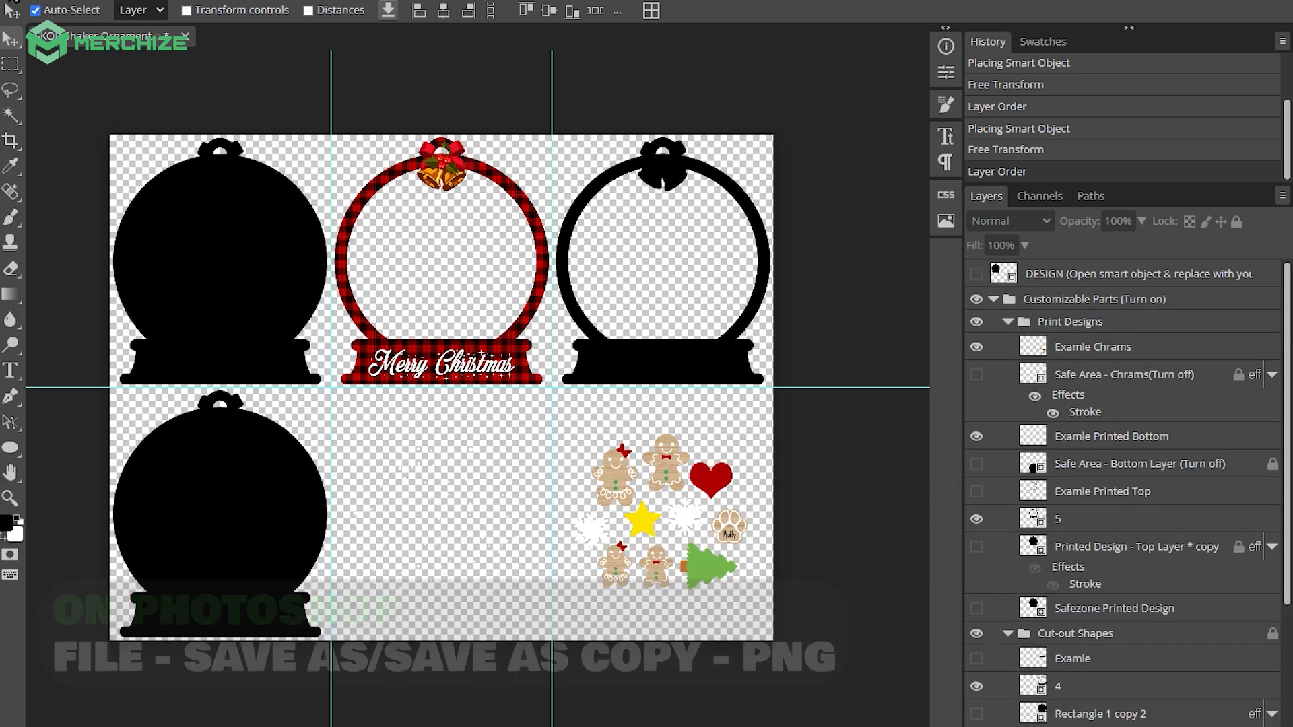
pyautogui.click(14, 1)
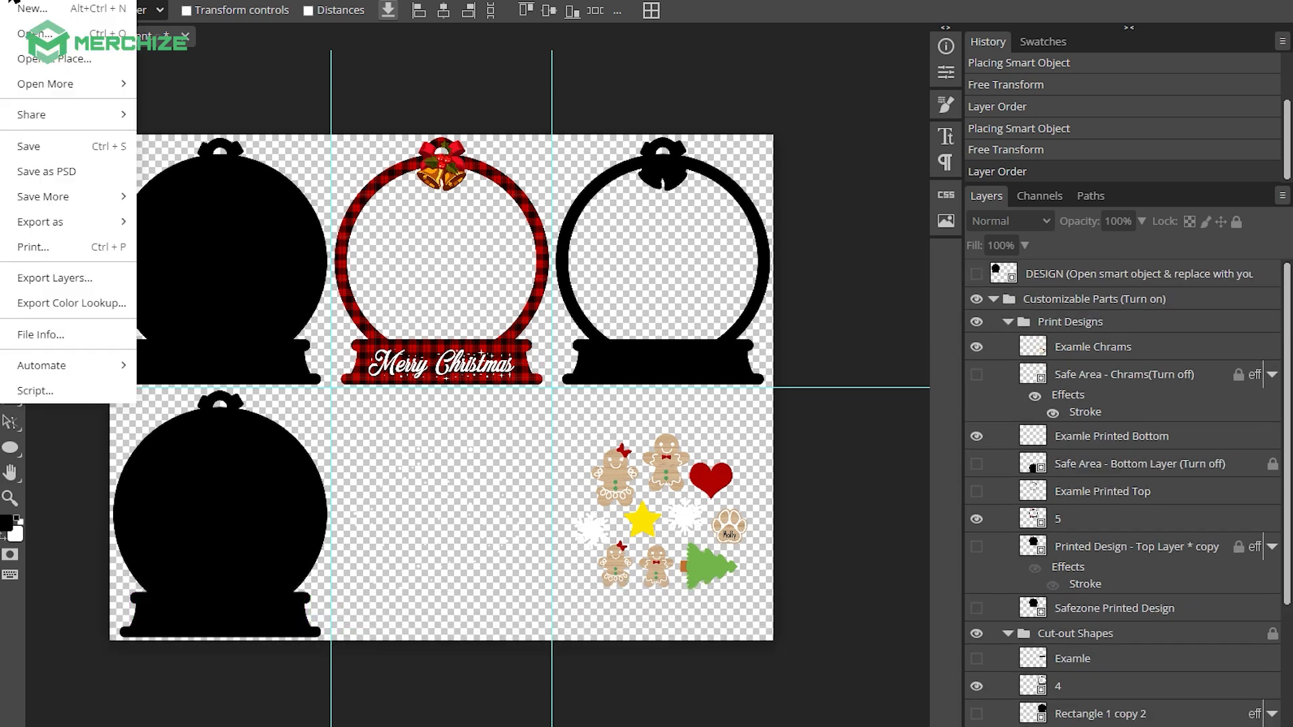
pyautogui.moveTo(52, 224)
pyautogui.click(195, 224)
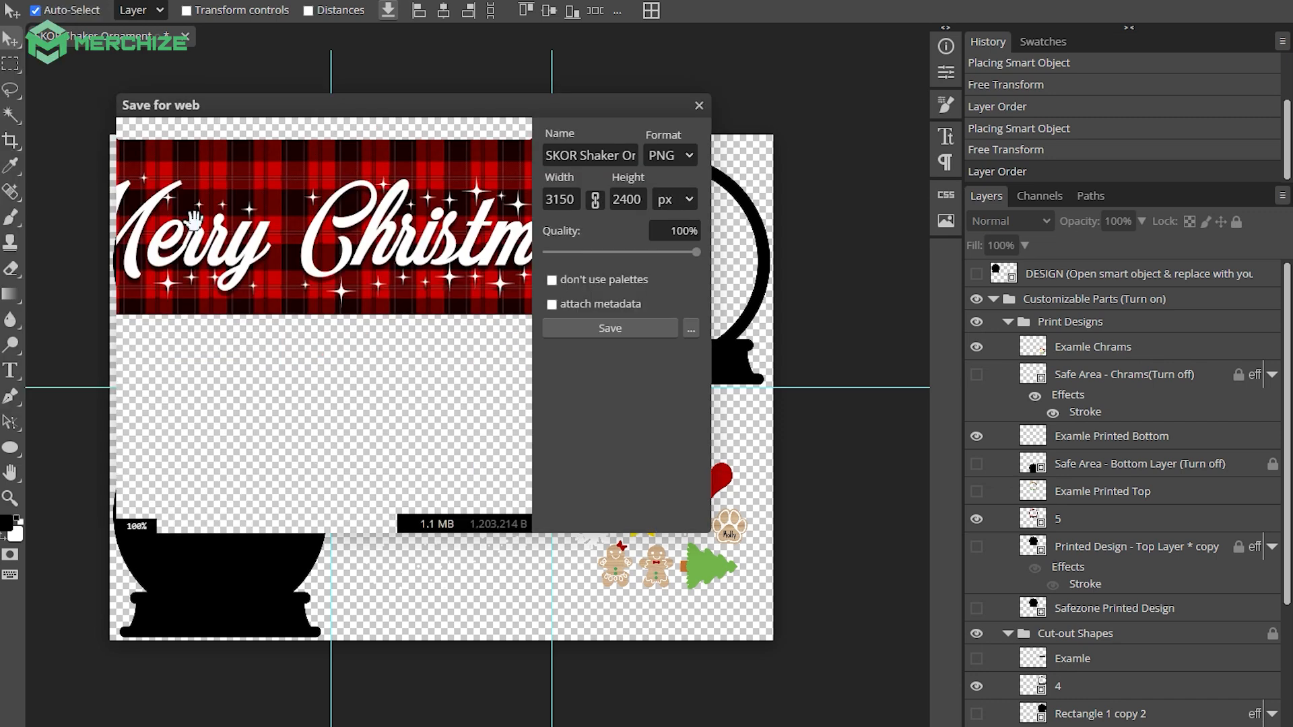
pyautogui.click(612, 328)
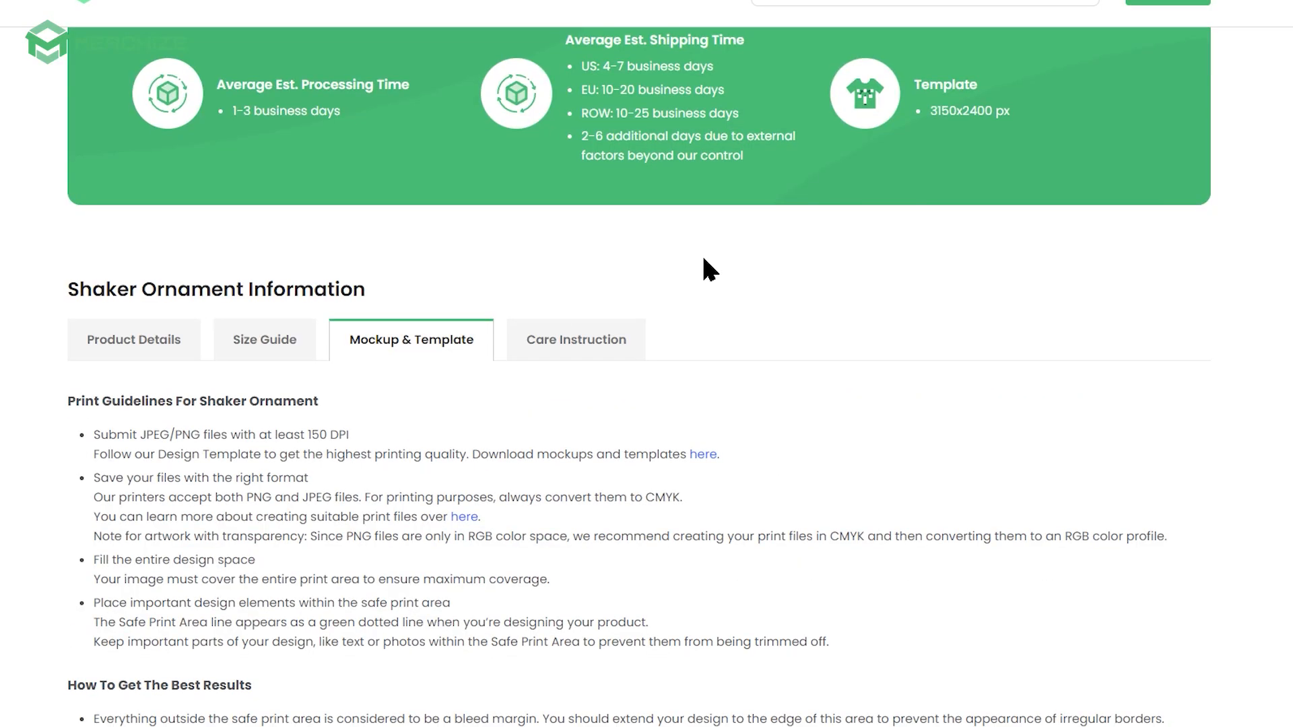
# Step: Open the mockups and templates link in the Shaker Ornament print guidelines and go into its Mockup folder
pyautogui.scroll(-2, 703, 269)
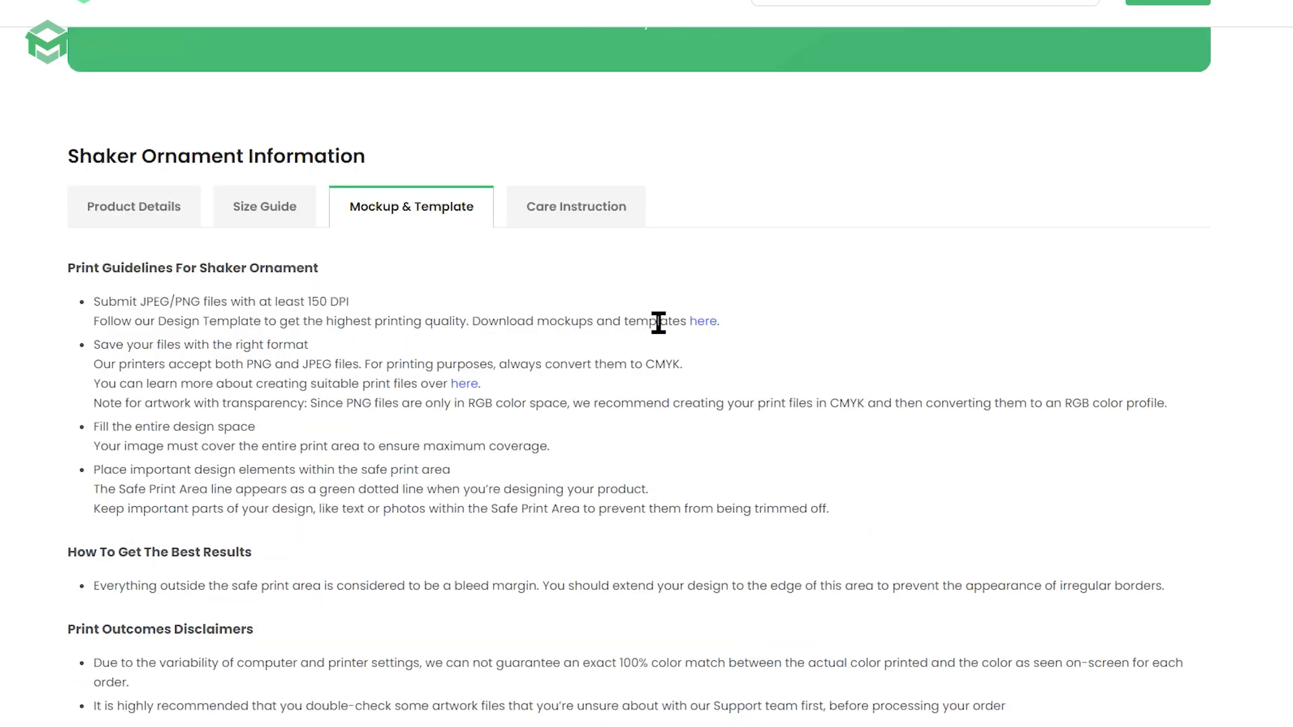
pyautogui.click(707, 325)
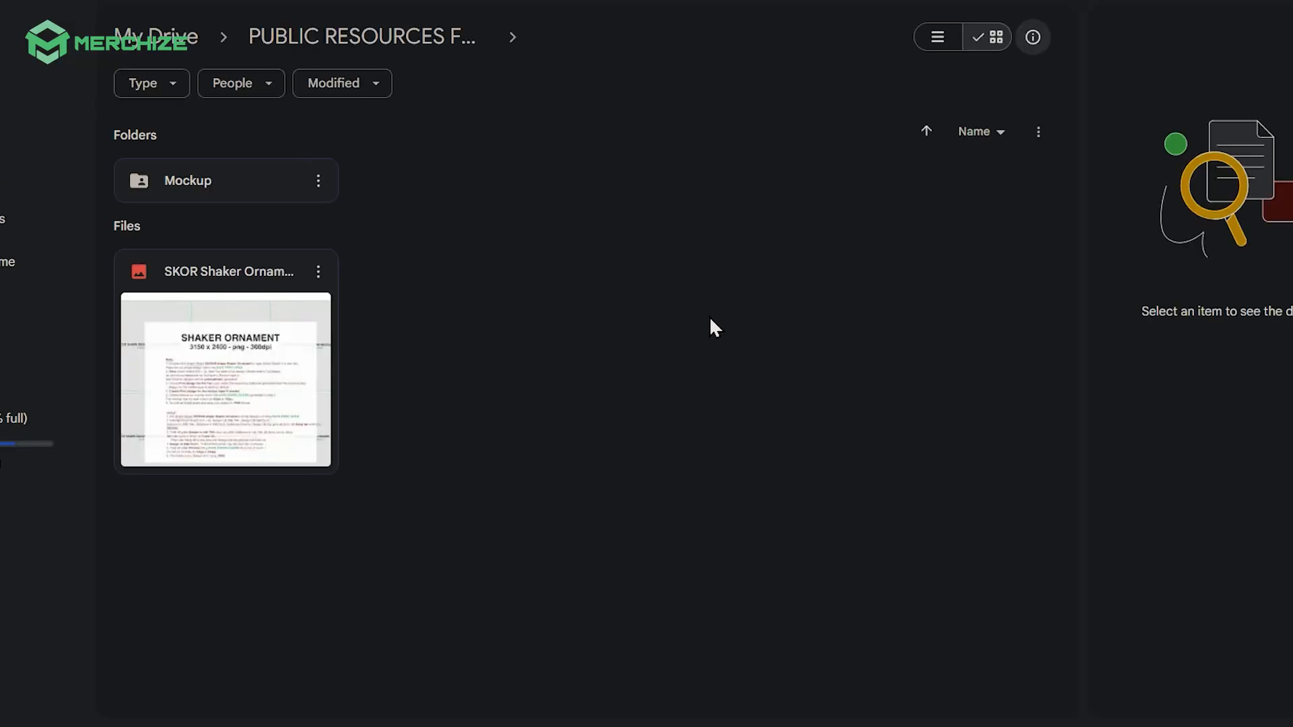
pyautogui.doubleClick(252, 208)
pyautogui.click(922, 282)
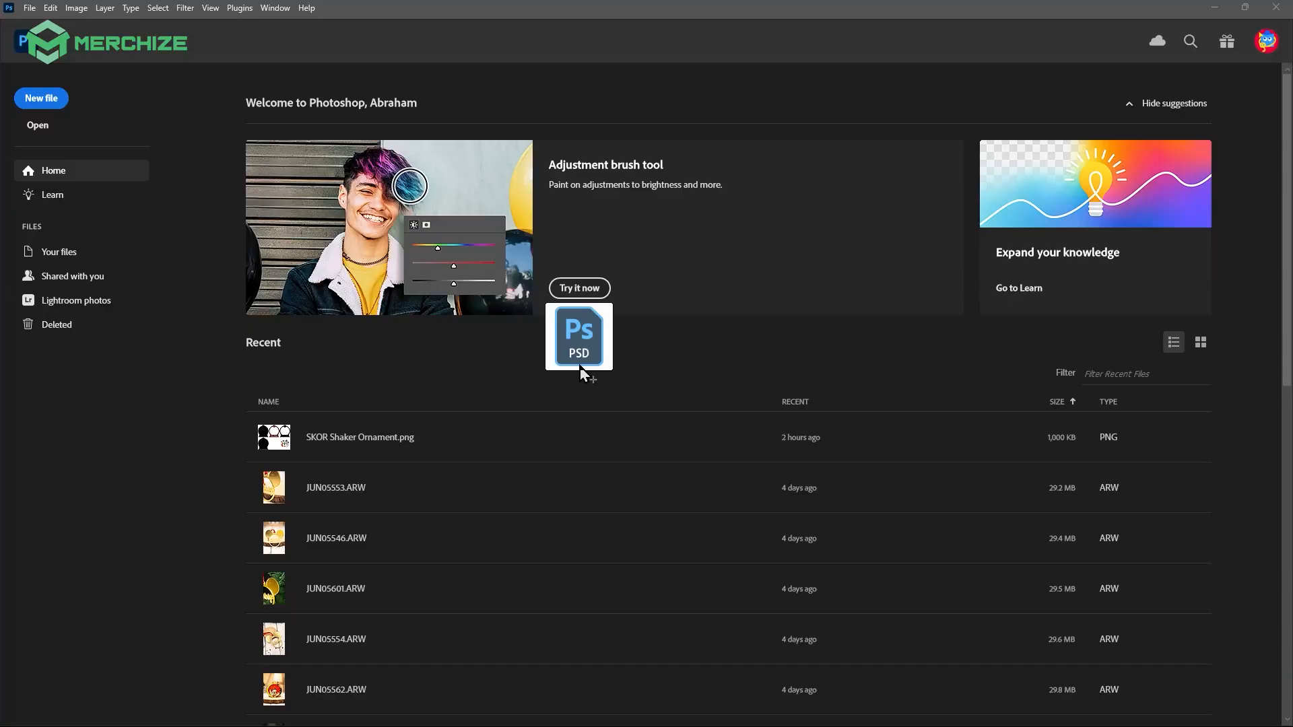
# Step: Switch to Photoshop, open the shaker ornament mockup PSD and hide its NOTE/Turn Off layer
pyautogui.moveTo(580, 371); pyautogui.dragTo(602, 371)
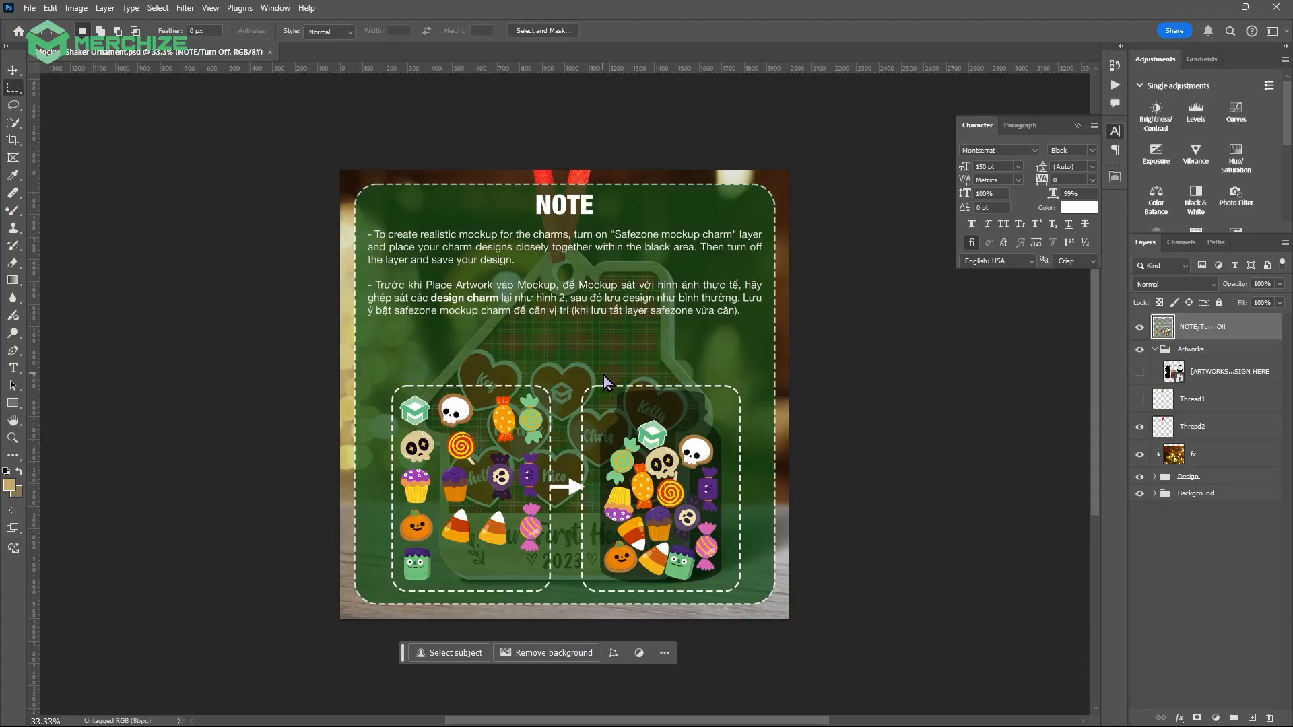
pyautogui.scroll(1, 532, 367)
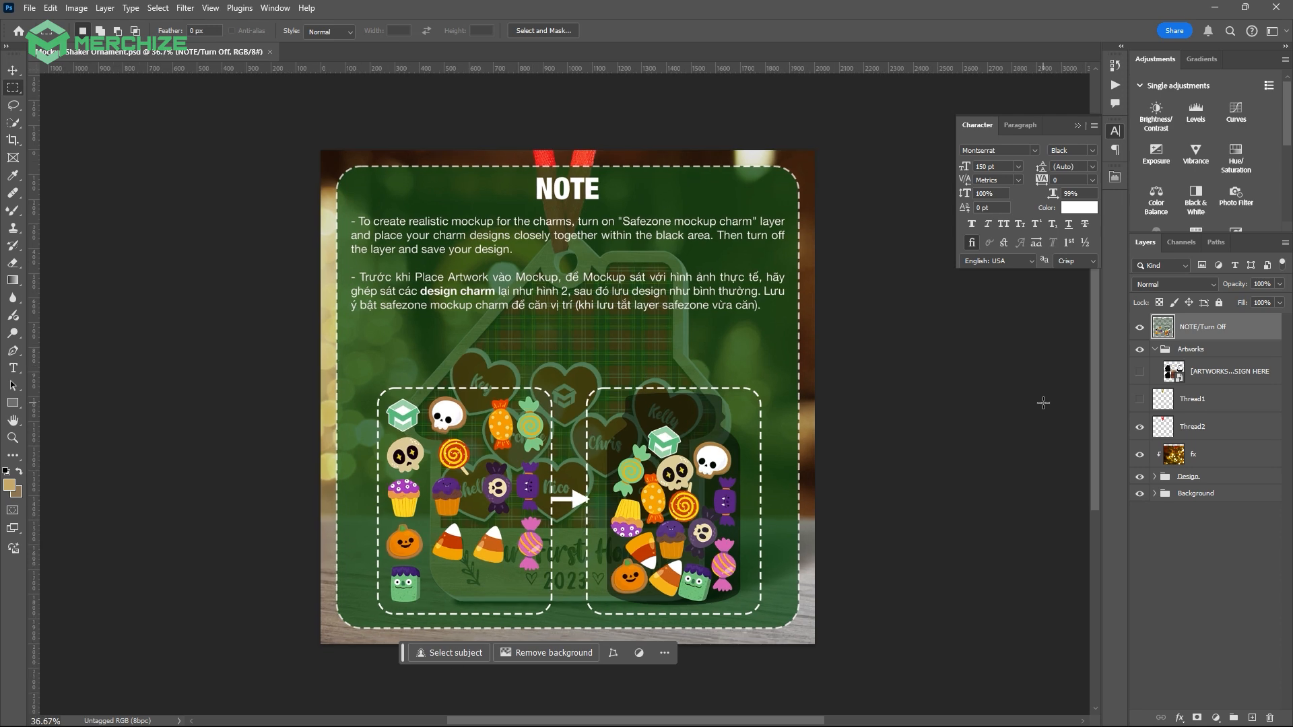
pyautogui.click(1140, 327)
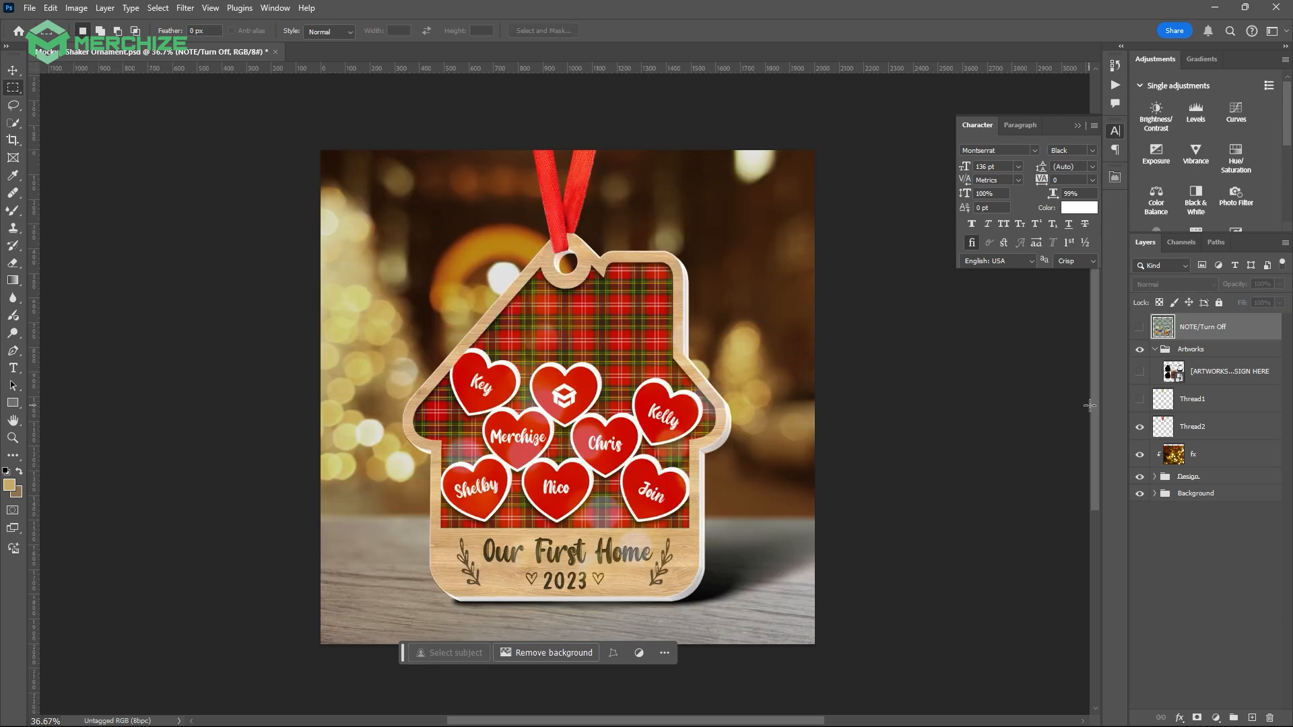
# Step: Open the [ARTWORKS] PLACE YOUR DESIGN HERE smart object from the mockup and collapse the floating Character settings
pyautogui.moveTo(1129, 330); pyautogui.dragTo(1023, 329)
pyautogui.click(1137, 374)
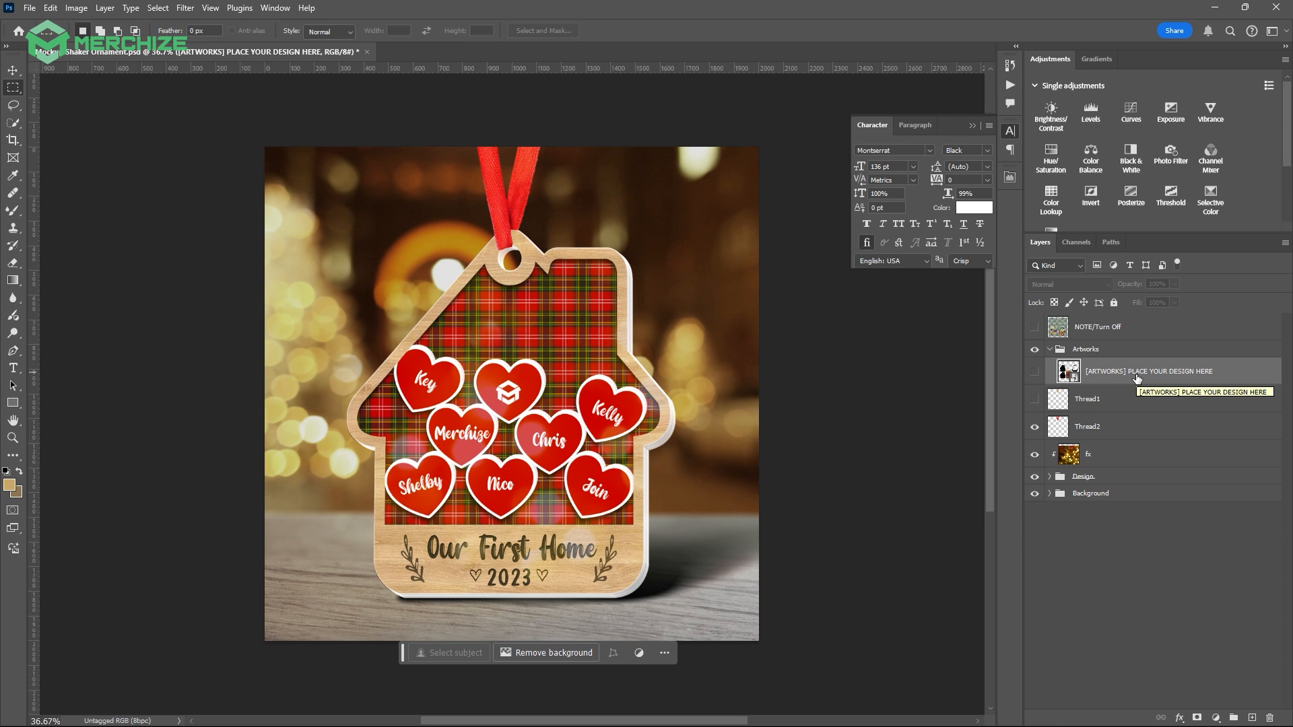
pyautogui.doubleClick(1069, 371)
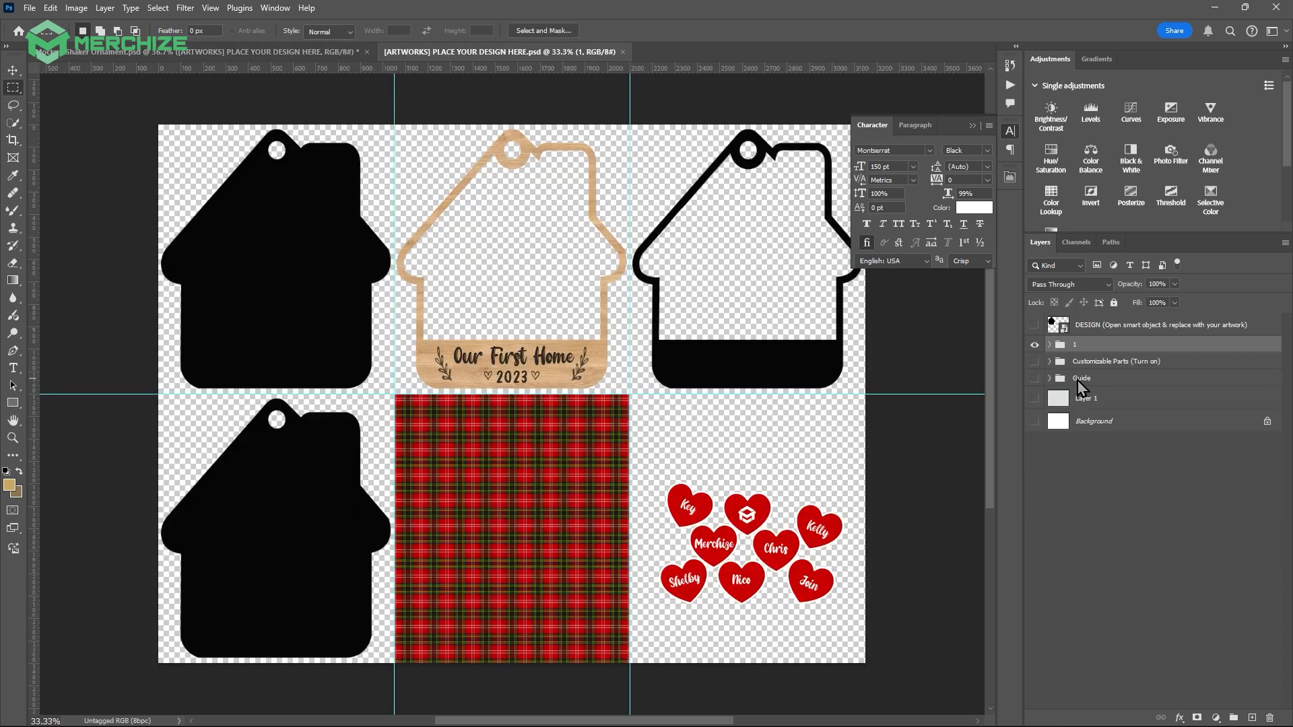
pyautogui.click(1009, 130)
# Step: Hide group 1 and place the SKOR Shaker Ornament artwork at 100%, filling the canvas, with Customizable Parts left hidden
pyautogui.keyDown('alt'); pyautogui.scroll(-1, 576, 211); pyautogui.keyUp('alt')
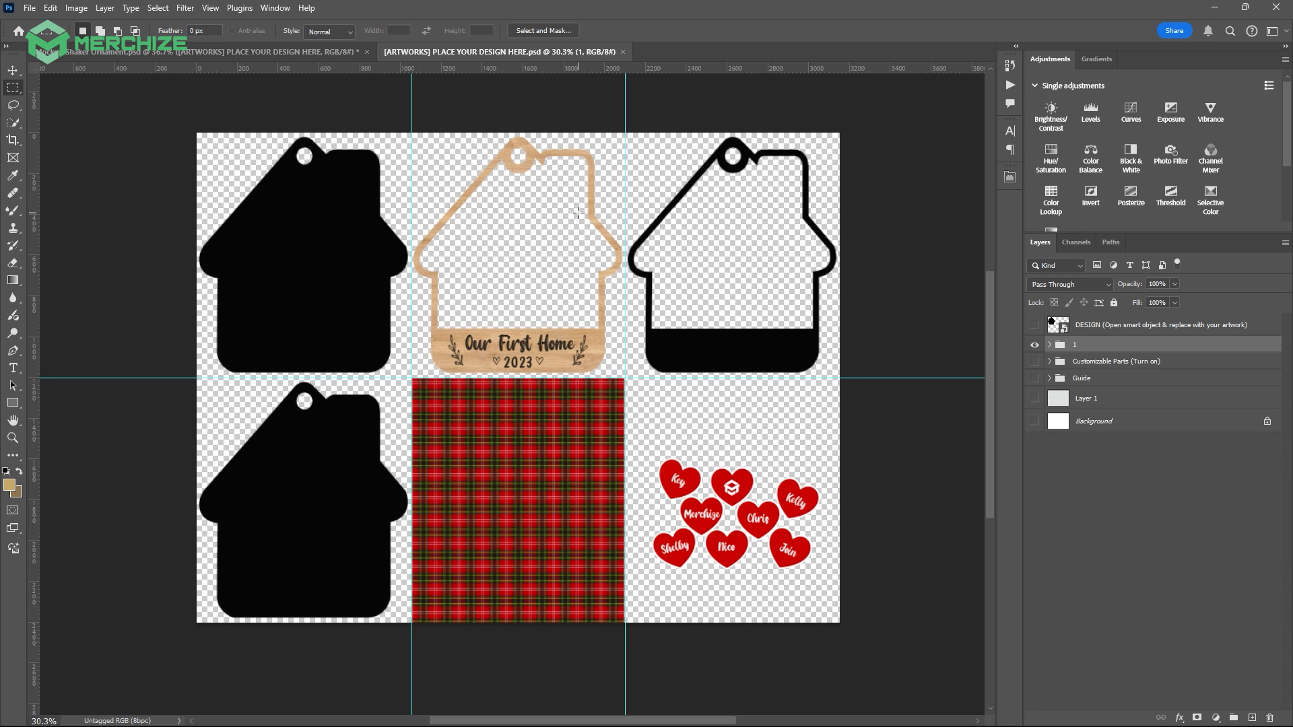
pyautogui.click(1035, 347)
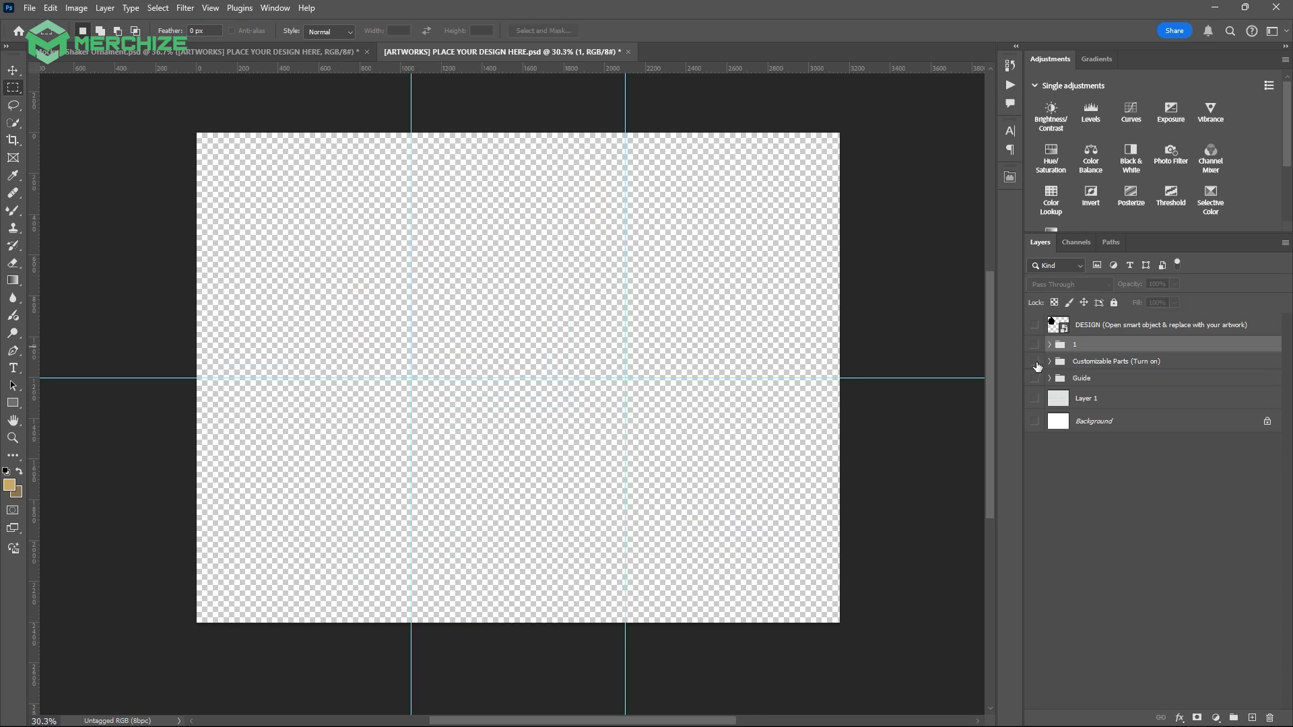
pyautogui.click(1035, 362)
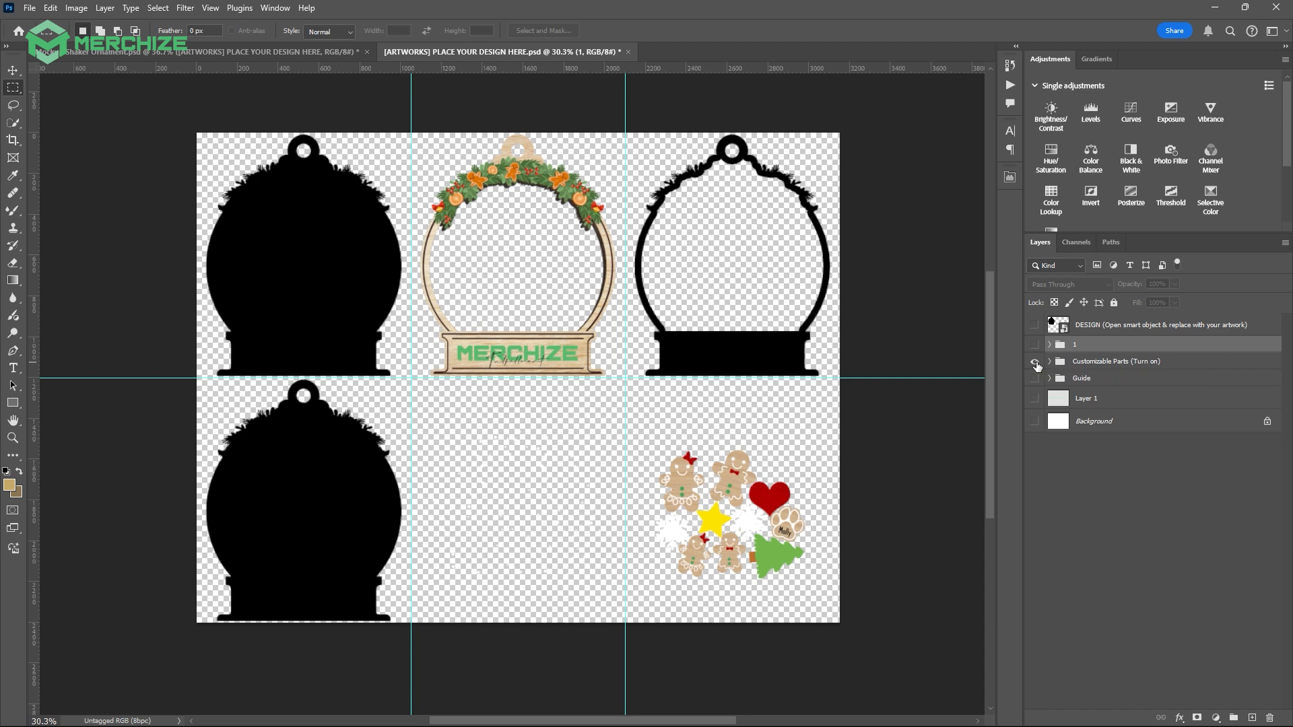
pyautogui.click(1035, 361)
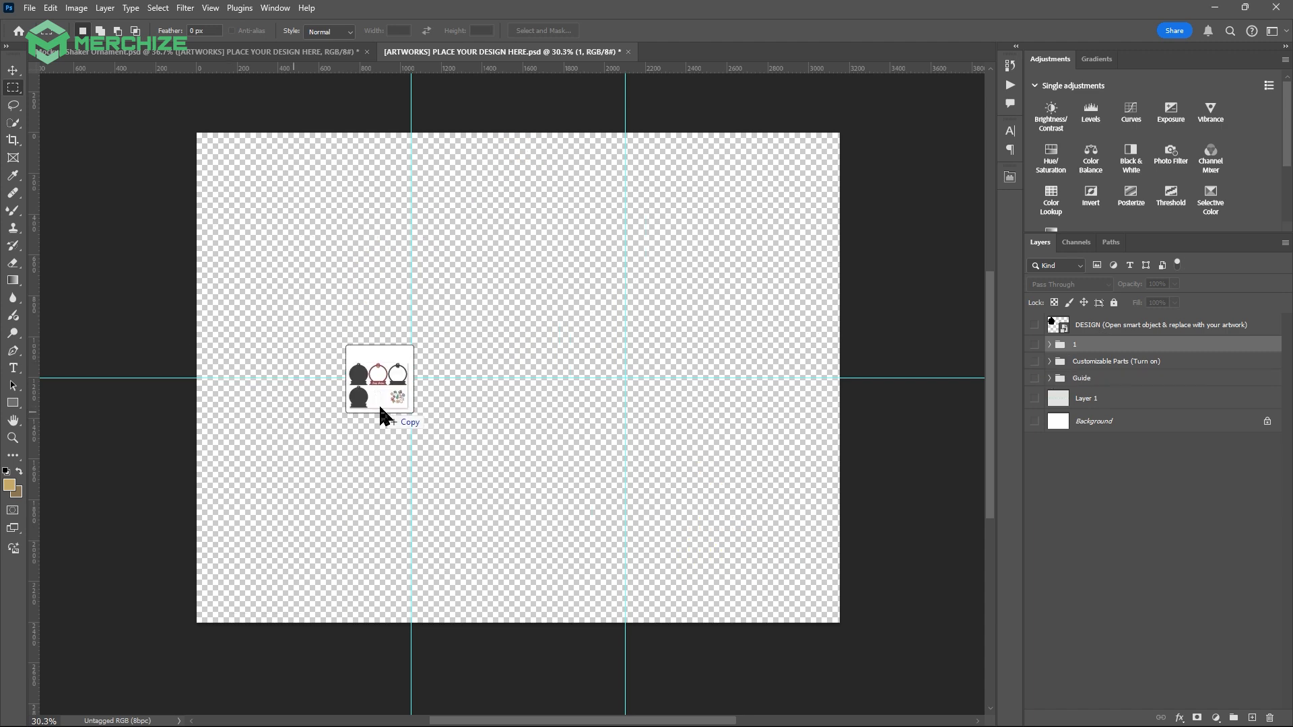
pyautogui.moveTo(380, 407); pyautogui.dragTo(568, 367)
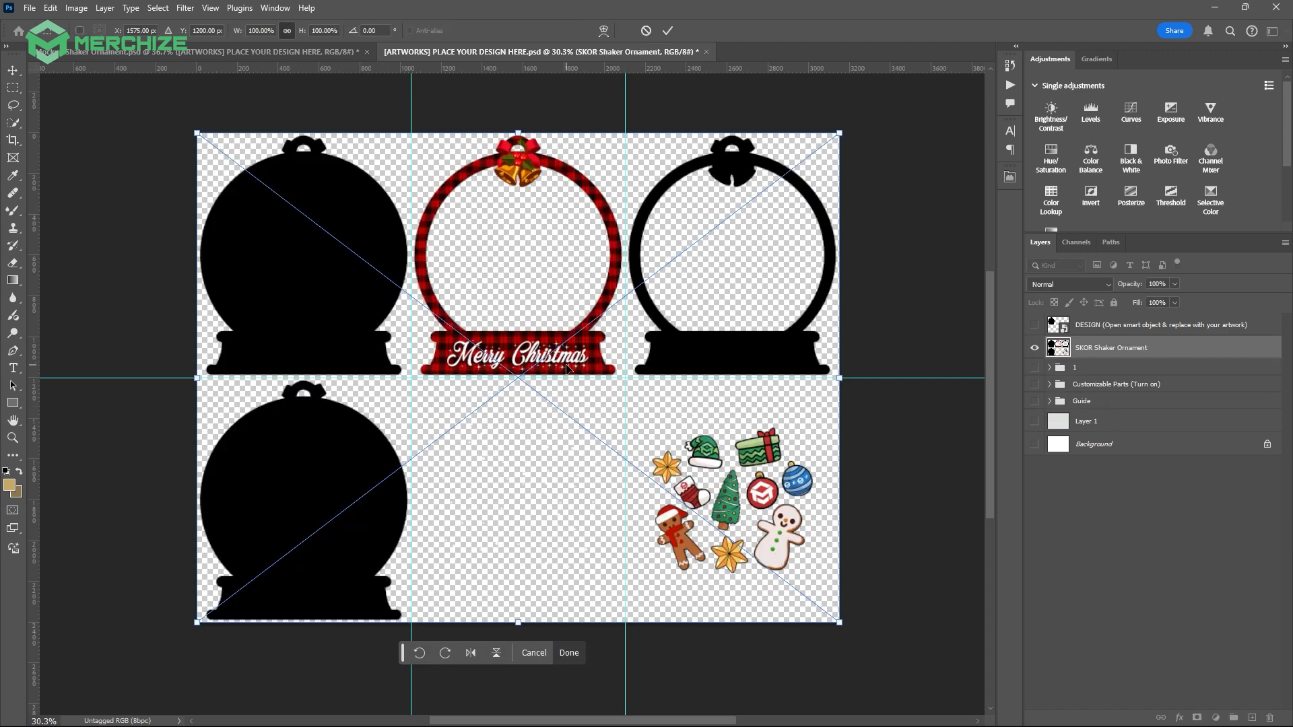
pyautogui.press('Return')
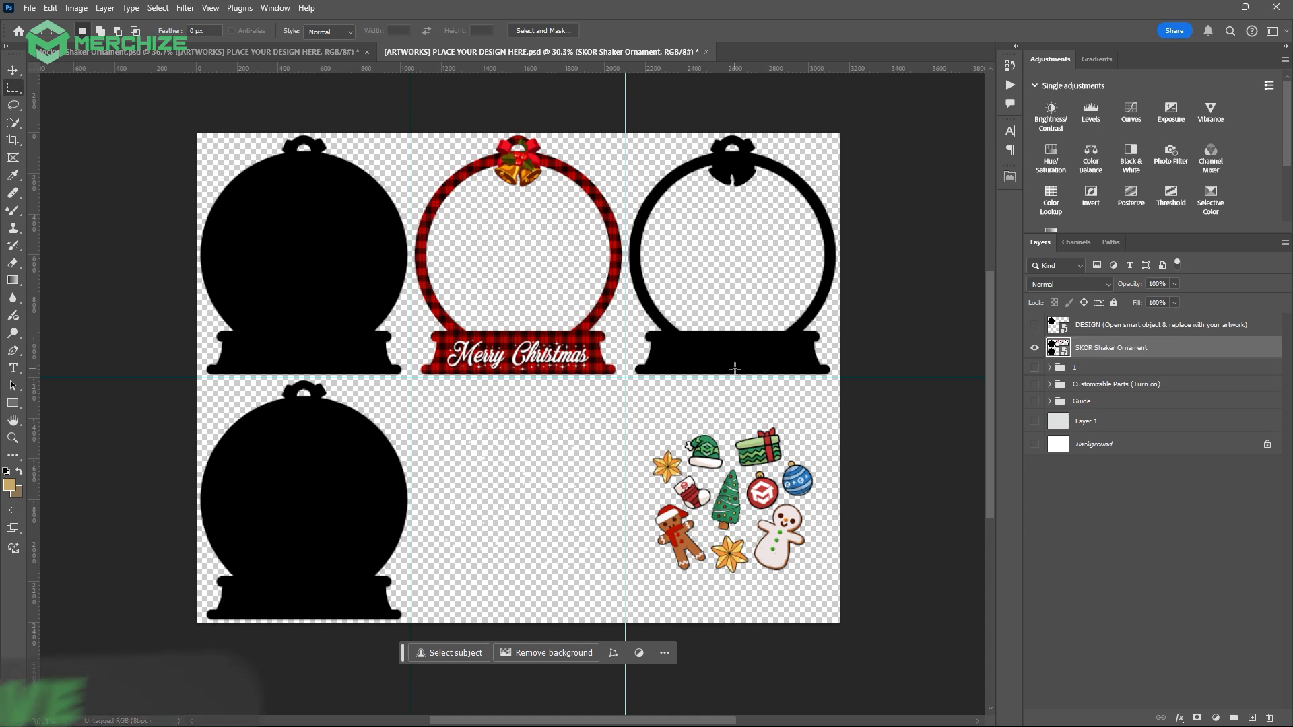
# Step: Save and close the artwork document, and inspect the charms in the updated ornament mockup
pyautogui.hotkey('ctrl', 's')
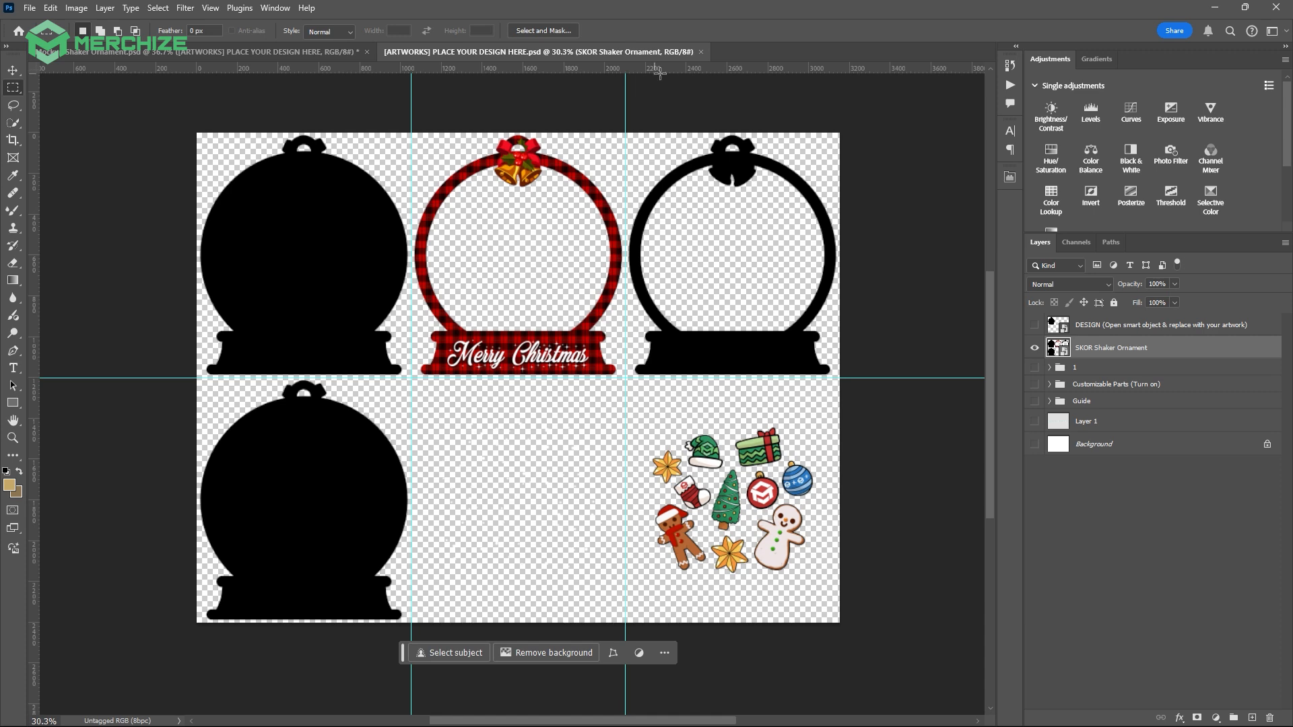
pyautogui.click(700, 52)
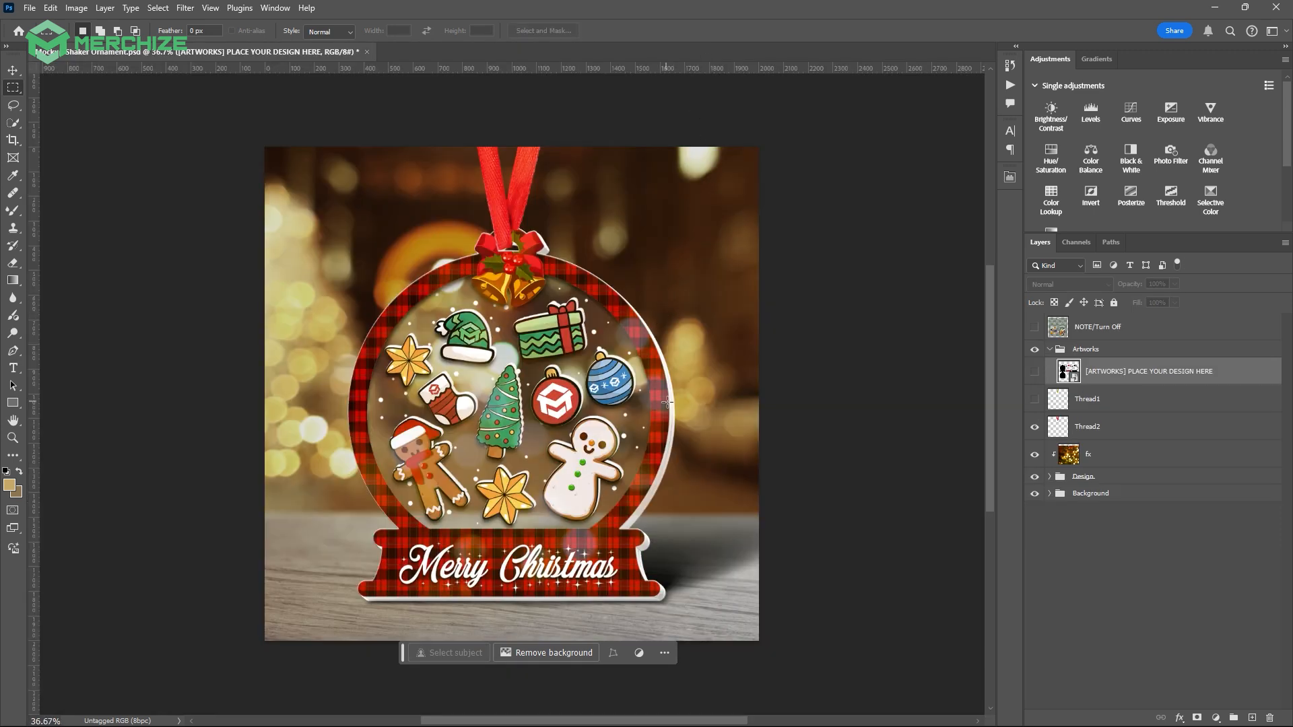
pyautogui.scroll(2, 593, 350)
pyautogui.scroll(2, 594, 351)
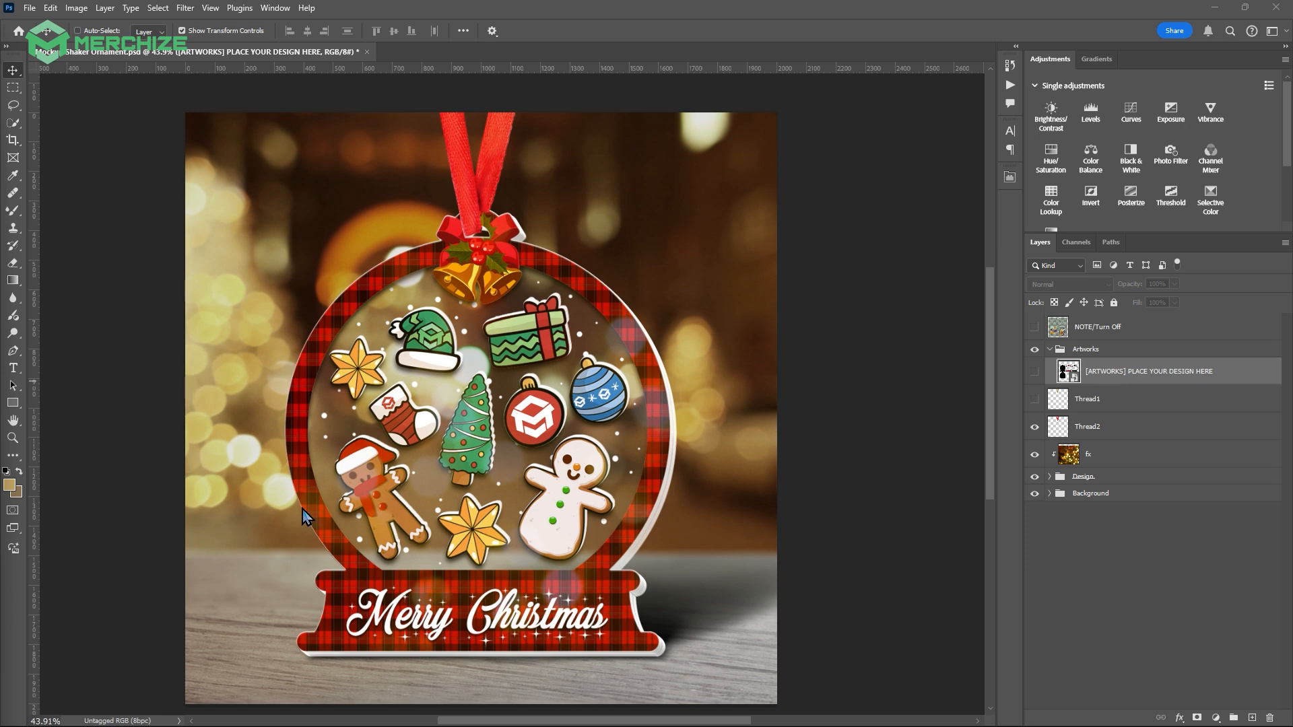
pyautogui.scroll(2, 458, 510)
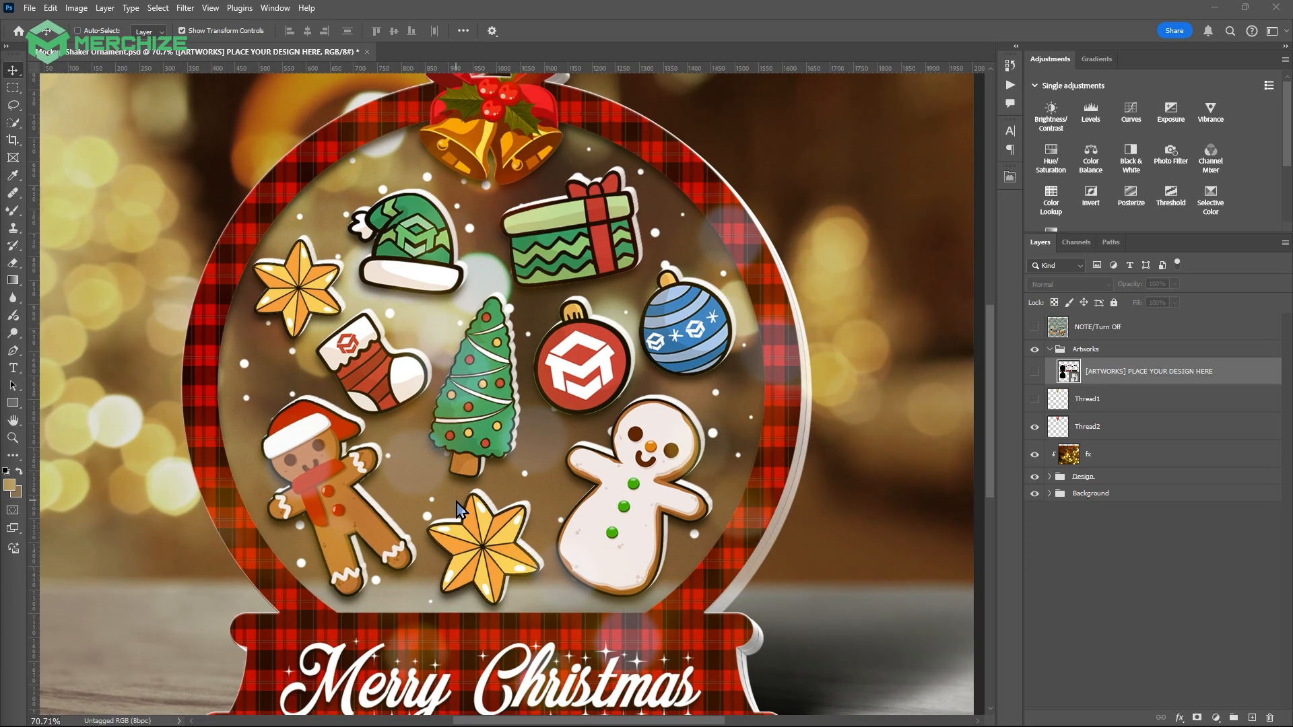
pyautogui.scroll(1, 456, 502)
pyautogui.scroll(-1, 456, 510)
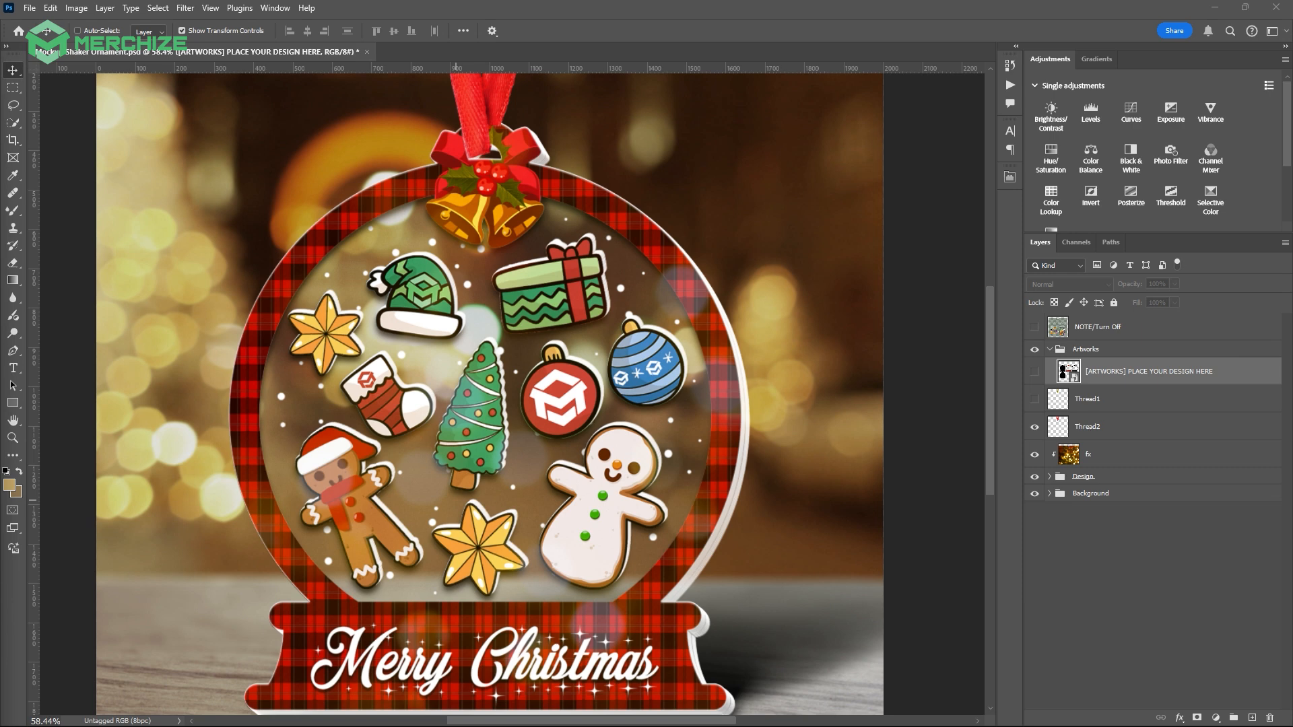
# Step: Show the NOTE/Turn Off layer to read the charm placement instructions, and hide it again
pyautogui.click(1035, 328)
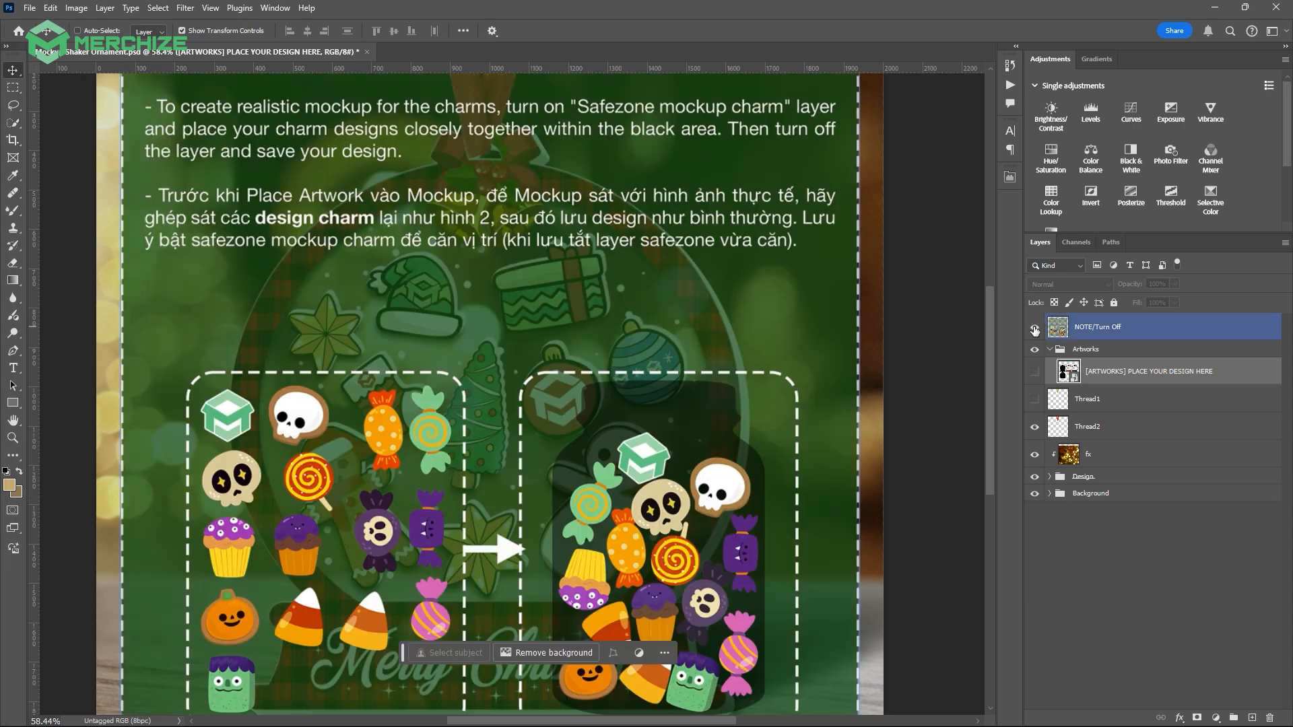
pyautogui.scroll(-2, 497, 312)
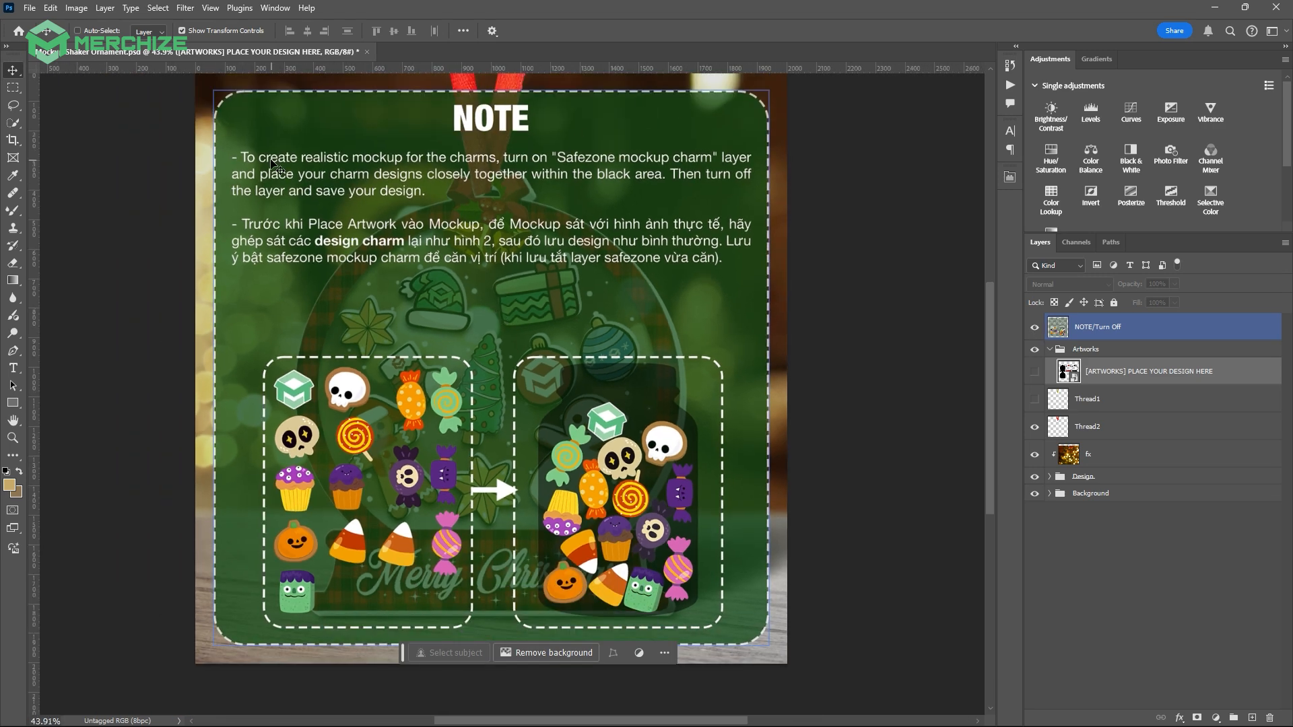
pyautogui.click(1035, 328)
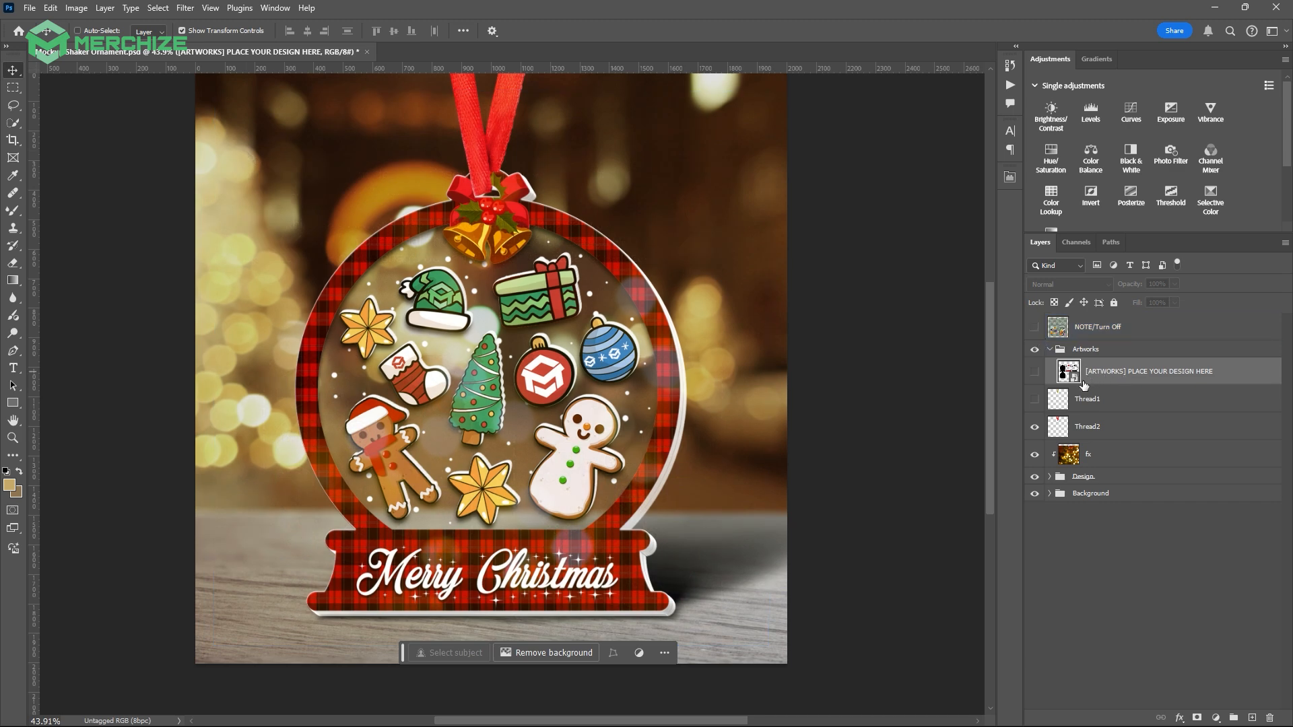
# Step: Reopen the [ARTWORKS] PLACE YOUR DESIGN HERE smart object and open its embedded SKOR Shaker Ornament artwork for editing
pyautogui.doubleClick(1074, 381)
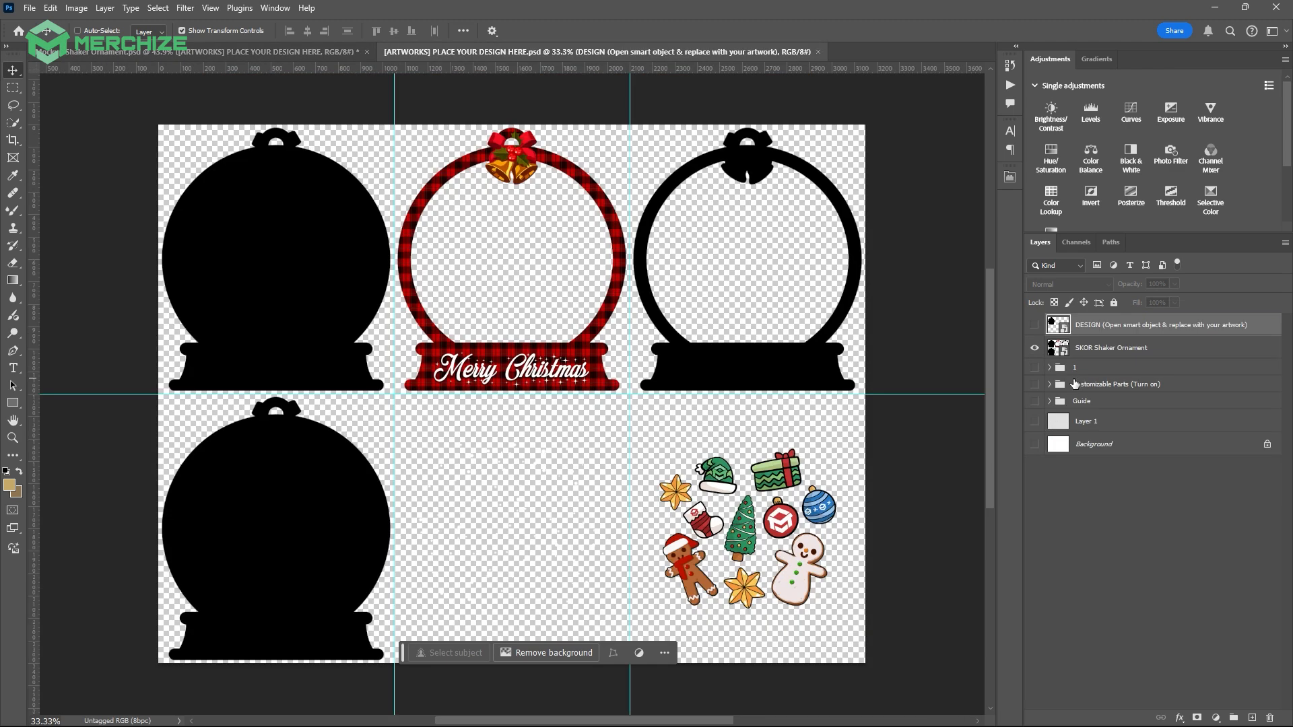
pyautogui.click(1098, 351)
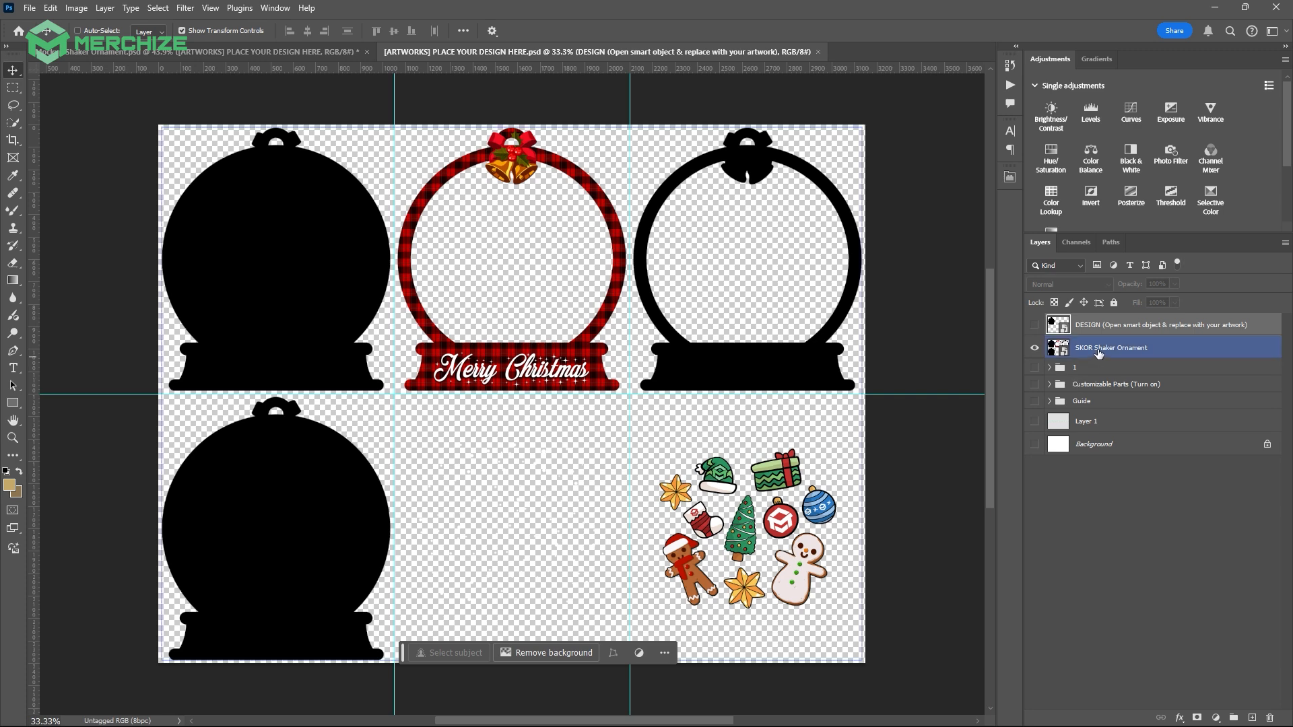
pyautogui.click(1118, 385)
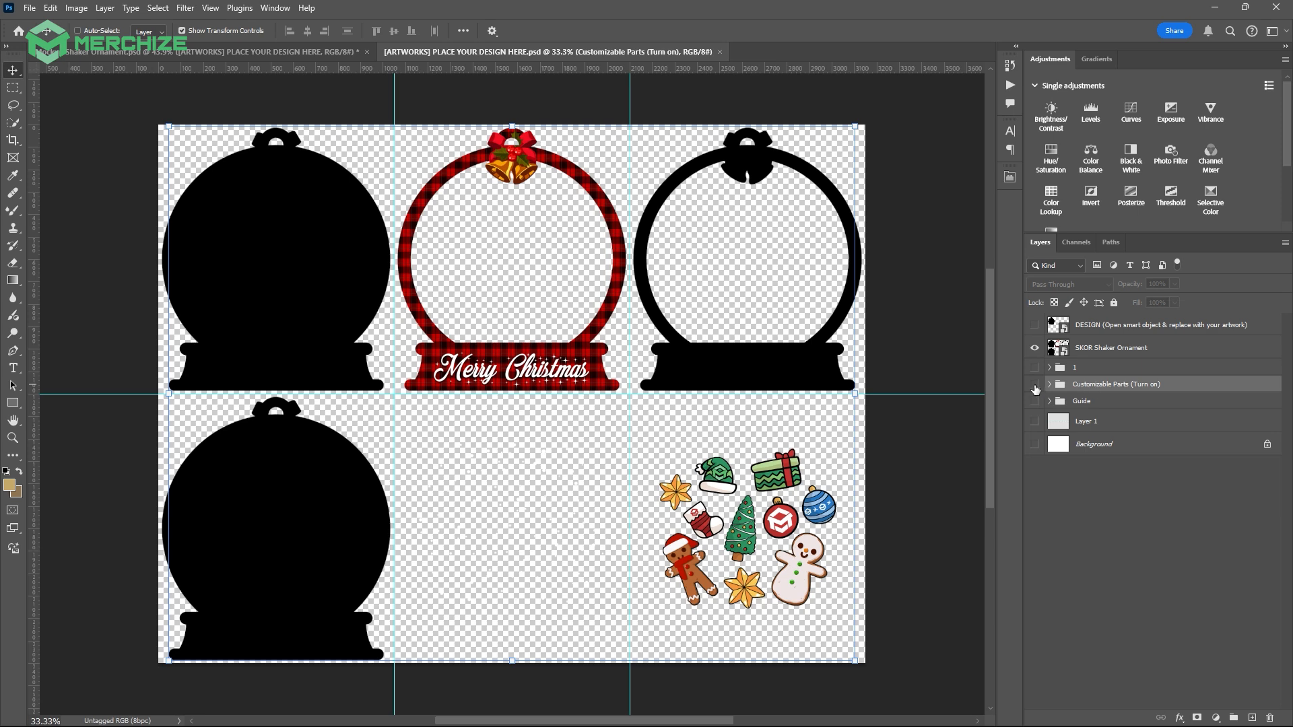
pyautogui.click(1036, 388)
pyautogui.click(1051, 388)
pyautogui.click(1108, 404)
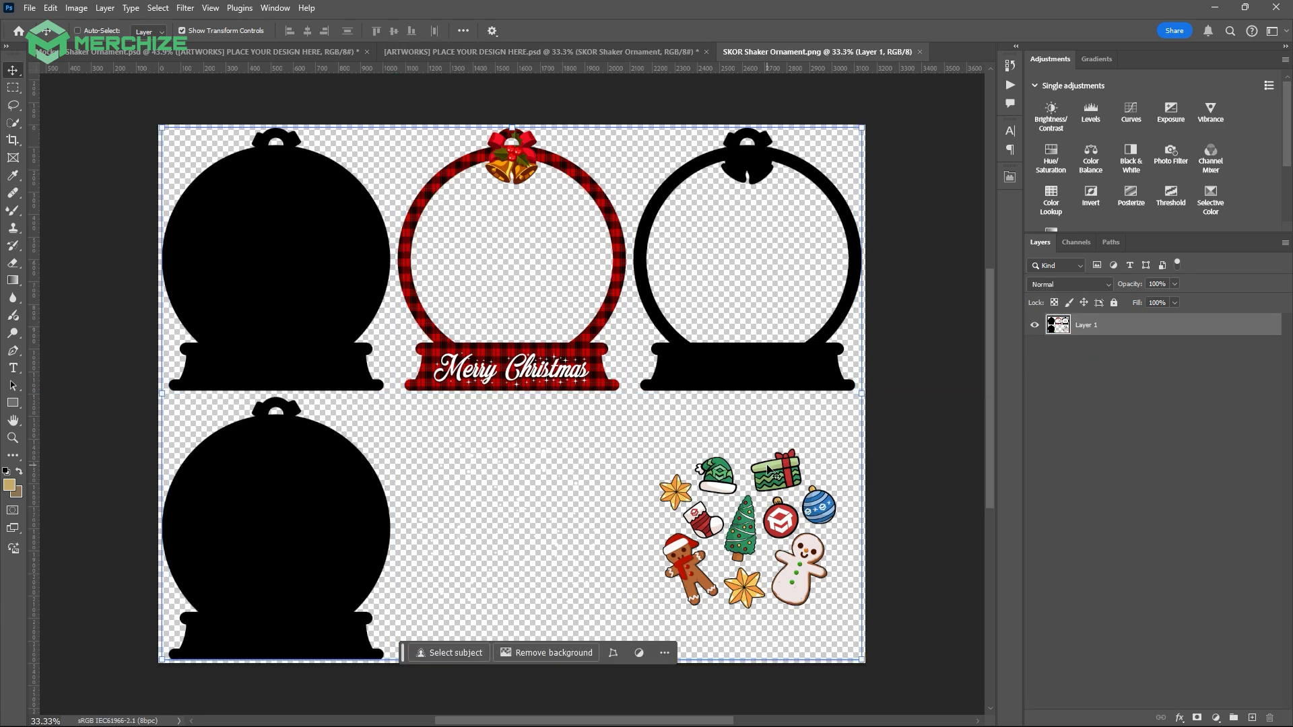
# Step: Cut the green hat, gift box and blue bauble charms out of Layer 1 onto separate layers, keeping them in place
pyautogui.scroll(5, 814, 456)
pyautogui.hscroll(1, 609, 327)
pyautogui.press('l')
pyautogui.moveTo(496, 273)
pyautogui.mouseDown()
pyautogui.moveTo(435, 336)
pyautogui.moveTo(496, 272)
pyautogui.moveTo(542, 250)
pyautogui.mouseUp()
pyautogui.hotkey('ctrl', 'x')
pyautogui.hotkey('ctrl', 'shift', 'v')
pyautogui.click(1086, 348)
pyautogui.hotkey('ctrl', 'shift', 'j')
pyautogui.click(1087, 370)
pyautogui.moveTo(697, 335)
pyautogui.mouseDown()
pyautogui.moveTo(692, 384)
pyautogui.moveTo(694, 336)
pyautogui.mouseUp()
pyautogui.hotkey('ctrl', 'shift', 'j')
# Step: Cut the red bauble, Christmas tree and snowman charms out of Layer 1 onto separate layers, keeping them in place
pyautogui.click(1086, 393)
pyautogui.moveTo(592, 328)
pyautogui.mouseDown()
pyautogui.moveTo(567, 417)
pyautogui.moveTo(595, 326)
pyautogui.moveTo(539, 407)
pyautogui.moveTo(471, 449)
pyautogui.moveTo(530, 323)
pyautogui.mouseUp()
pyautogui.hotkey('ctrl', 'x')
pyautogui.hotkey('ctrl', 'shift', 'v')
pyautogui.click(1086, 416)
pyautogui.hotkey('ctrl', 'x')
pyautogui.hotkey('ctrl', 'shift', 'v')
pyautogui.click(1087, 439)
pyautogui.moveTo(664, 405)
pyautogui.mouseDown()
pyautogui.moveTo(562, 471)
pyautogui.moveTo(667, 407)
pyautogui.mouseUp()
pyautogui.hotkey('ctrl', 'x')
pyautogui.hotkey('ctrl', 'shift', 'v')
# Step: Cut the stocking, gingerbread man and both star charms out of Layer 1 onto separate layers, keeping them in place
pyautogui.click(1086, 462)
pyautogui.moveTo(414, 333)
pyautogui.mouseDown()
pyautogui.moveTo(421, 416)
pyautogui.moveTo(463, 408)
pyautogui.moveTo(377, 377)
pyautogui.moveTo(407, 352)
pyautogui.moveTo(452, 484)
pyautogui.moveTo(360, 384)
pyautogui.mouseUp()
pyautogui.hotkey('ctrl', 'shift', 'j')
pyautogui.click(1087, 486)
pyautogui.hotkey('ctrl', 'shift', 'j')
pyautogui.click(1142, 510)
pyautogui.hotkey('ctrl', 'shift', 'j')
pyautogui.moveTo(510, 461)
pyautogui.mouseDown()
pyautogui.moveTo(487, 476)
pyautogui.moveTo(512, 463)
pyautogui.mouseUp()
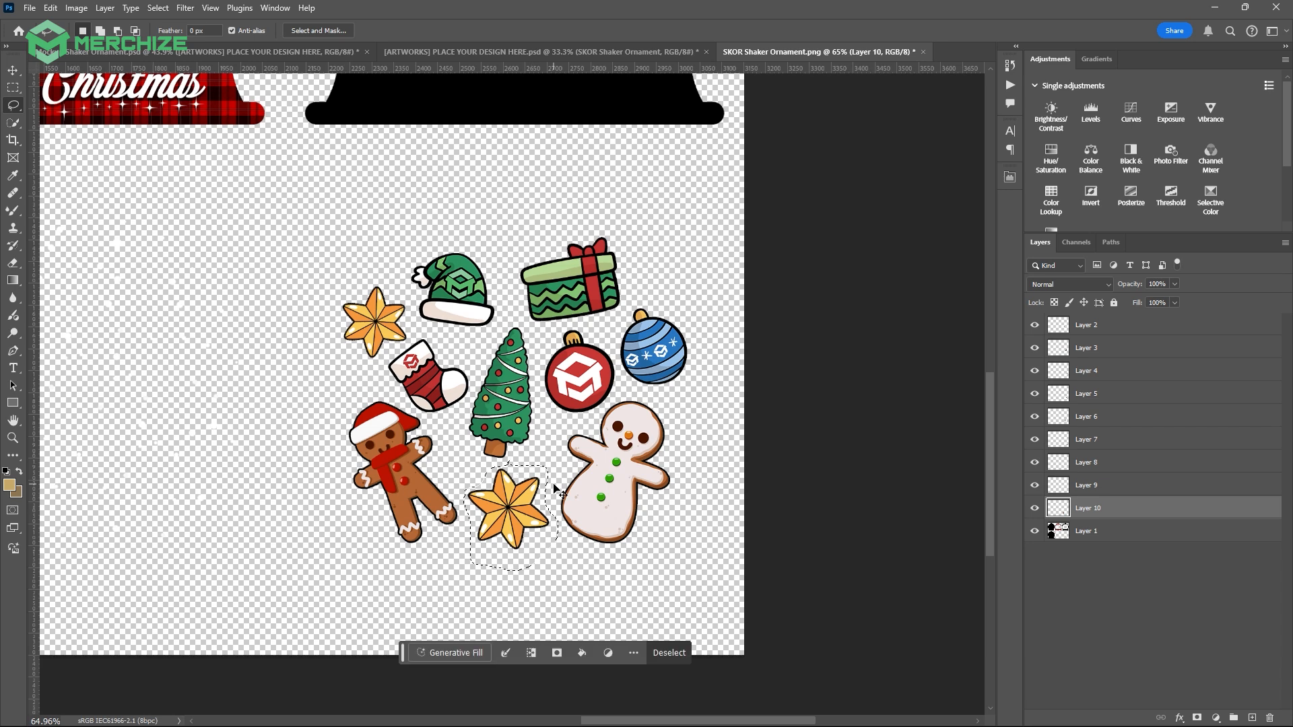
pyautogui.hotkey('ctrl', 'shift', 'j')
# Step: Move the snowman, gingerbread man and stocking charms closer to the middle of the charm cluster
pyautogui.press('v')
pyautogui.click(604, 502)
pyautogui.click(600, 274)
pyautogui.click(624, 496)
pyautogui.click(600, 274)
pyautogui.click(1086, 324)
pyautogui.moveTo(619, 507); pyautogui.dragTo(613, 482)
pyautogui.click(1086, 439)
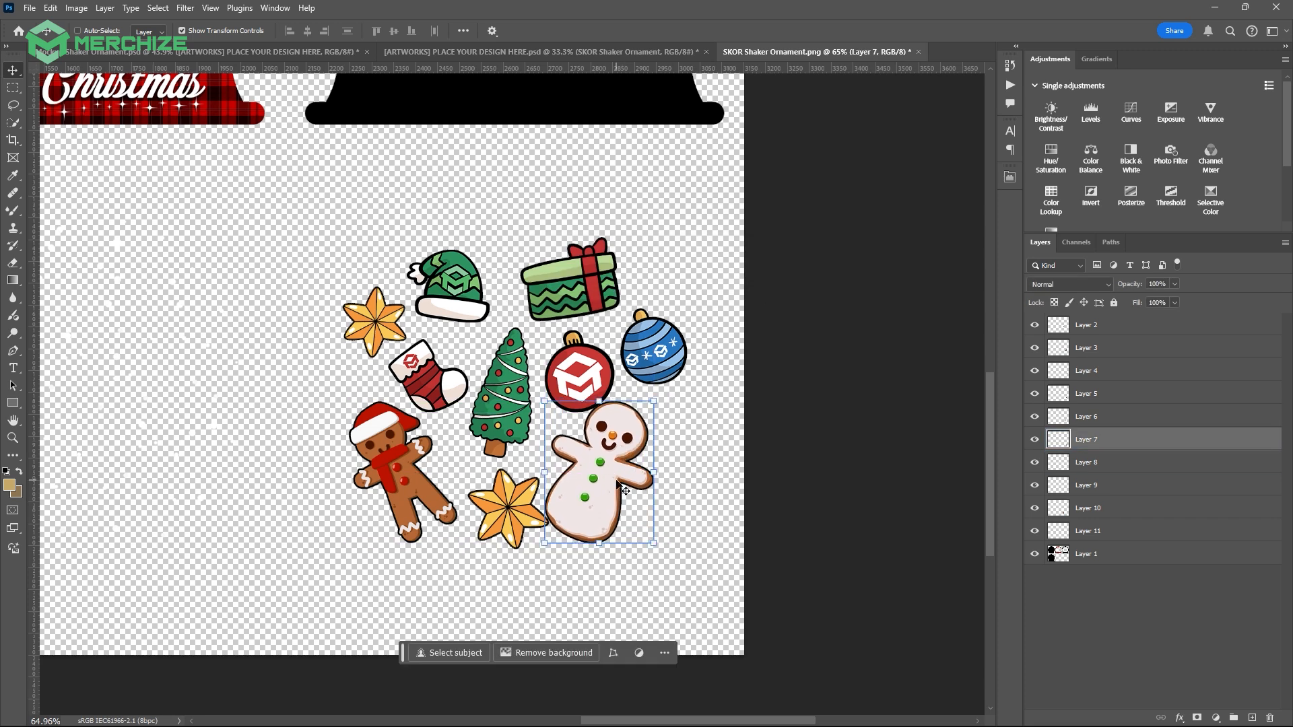
pyautogui.moveTo(432, 501); pyautogui.dragTo(450, 501)
pyautogui.moveTo(445, 386); pyautogui.dragTo(506, 425)
# Step: Move the red and blue baubles, gift box, green hat and upper-left star inward to tighten the charm cluster
pyautogui.click(1145, 393)
pyautogui.moveTo(584, 383); pyautogui.dragTo(564, 402)
pyautogui.moveTo(650, 352); pyautogui.dragTo(621, 369)
pyautogui.moveTo(569, 286); pyautogui.dragTo(576, 323)
pyautogui.click(1104, 325)
pyautogui.moveTo(452, 292); pyautogui.dragTo(467, 323)
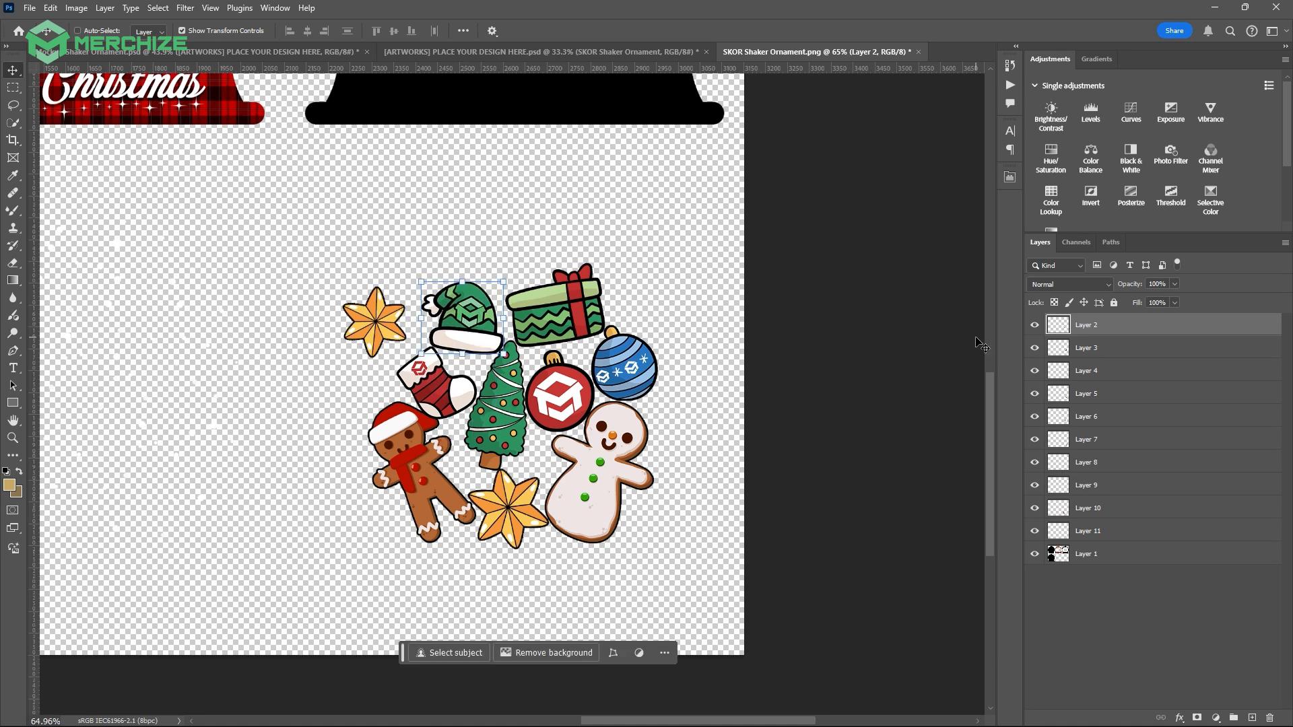
pyautogui.click(1104, 485)
pyautogui.moveTo(393, 332); pyautogui.dragTo(426, 359)
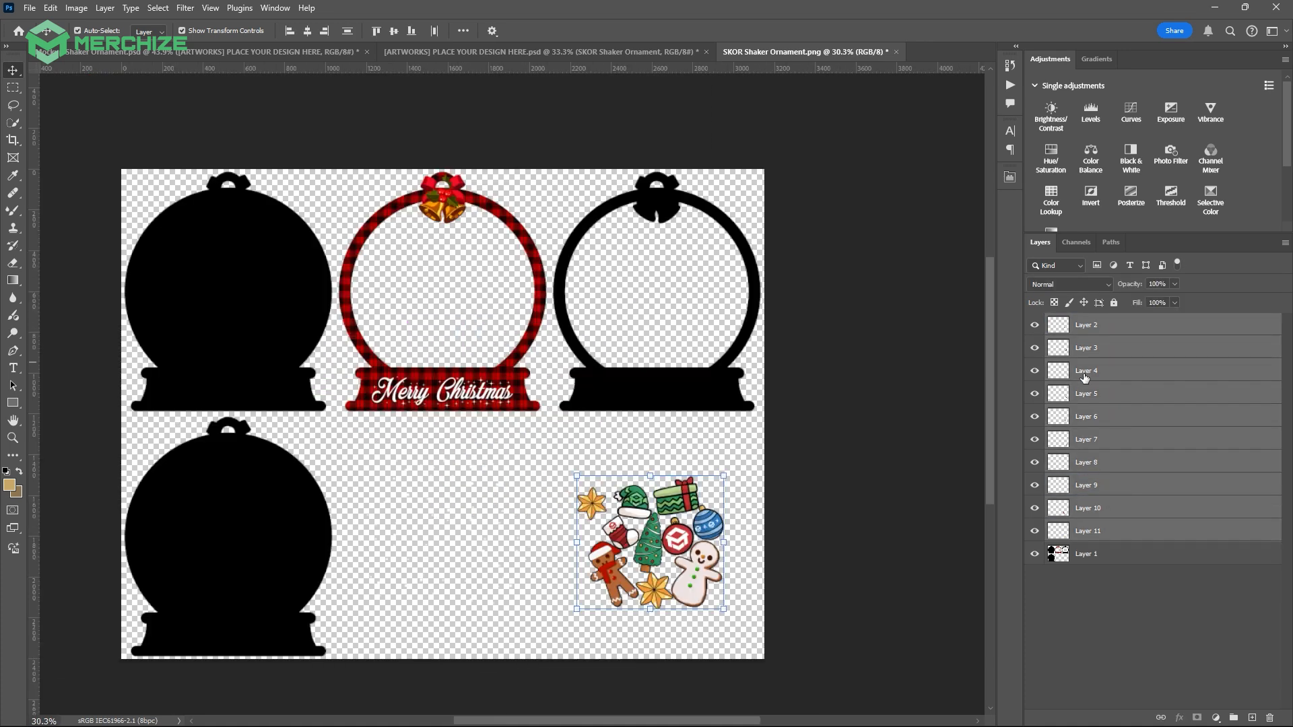
# Step: Group the ten charm layers and name the group charms
pyautogui.hotkey('ctrl', 'g')
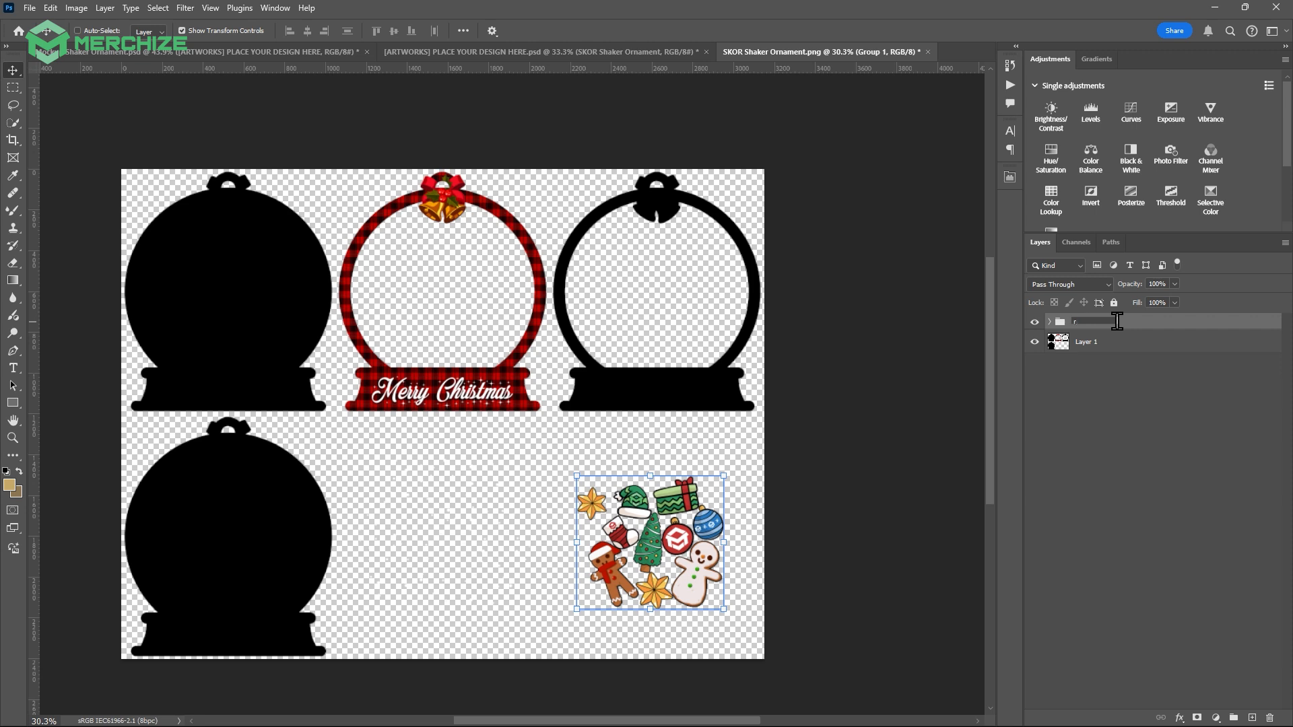
pyautogui.click(1118, 322)
pyautogui.write('charms')
pyautogui.press('Return')
# Step: Paste the charms group into the [ARTWORKS] PLACE YOUR DESIGN HERE document under Customizable Parts, positioning it over the lower-right black shape
pyautogui.click(660, 54)
pyautogui.click(1111, 387)
pyautogui.hotkey('ctrl', 'v')
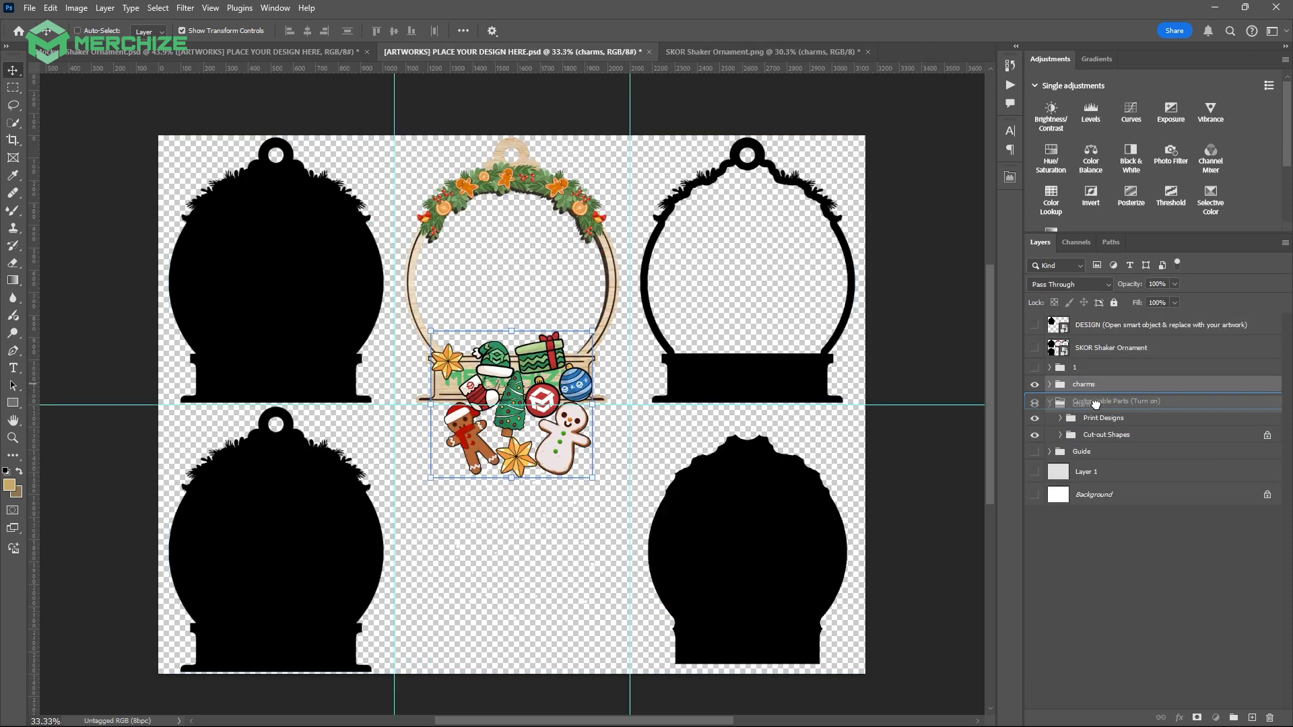
pyautogui.moveTo(578, 428); pyautogui.dragTo(817, 570)
# Step: Delete the charms group from the SKOR Shaker Ornament document, and save and close that document
pyautogui.click(762, 53)
pyautogui.click(1100, 345)
pyautogui.click(1035, 322)
pyautogui.click(1086, 431)
pyautogui.hotkey('ctrl', 's')
pyautogui.press('Return')
pyautogui.click(1095, 324)
pyautogui.press('Delete')
pyautogui.hotkey('ctrl', 's')
pyautogui.click(834, 52)
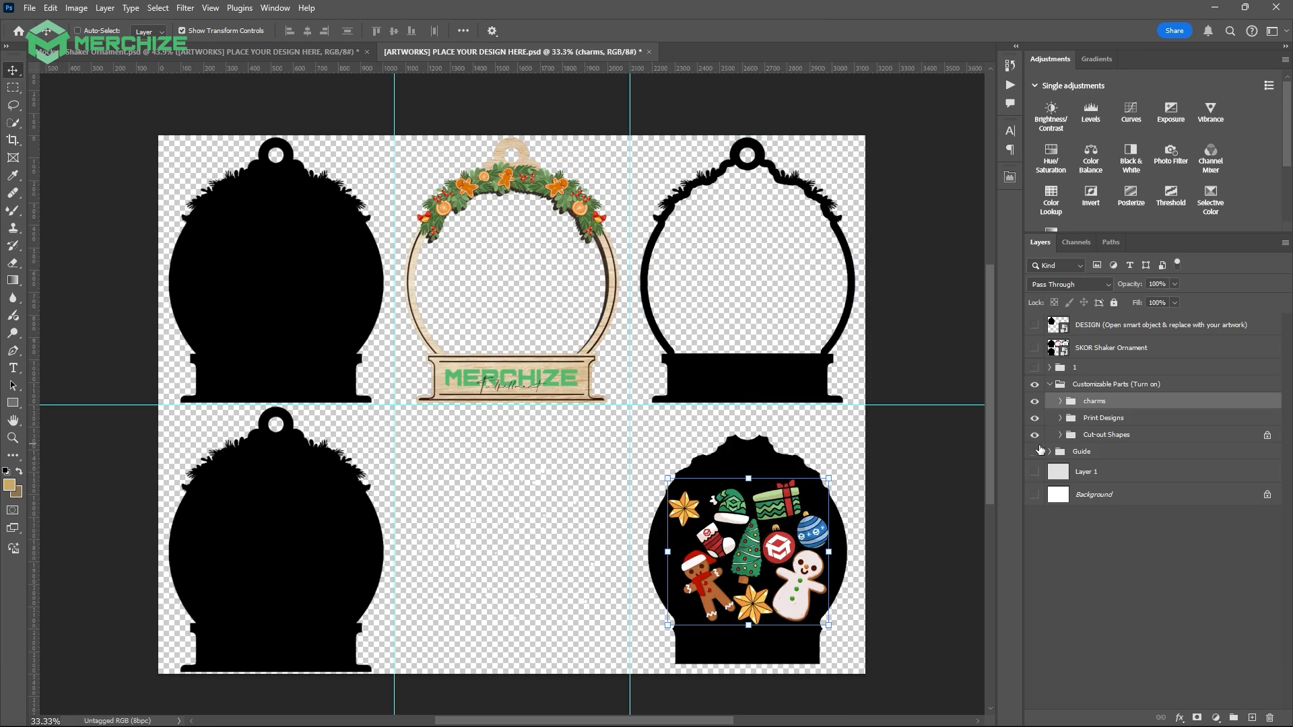
# Step: Show the SKOR Shaker Ornament layer, compare it with Print Designs toggled off and on, and expand the charms group
pyautogui.click(1035, 348)
pyautogui.click(1099, 418)
pyautogui.click(1036, 418)
pyautogui.click(1035, 419)
pyautogui.click(1035, 418)
pyautogui.click(1035, 419)
pyautogui.click(1060, 401)
pyautogui.click(1110, 421)
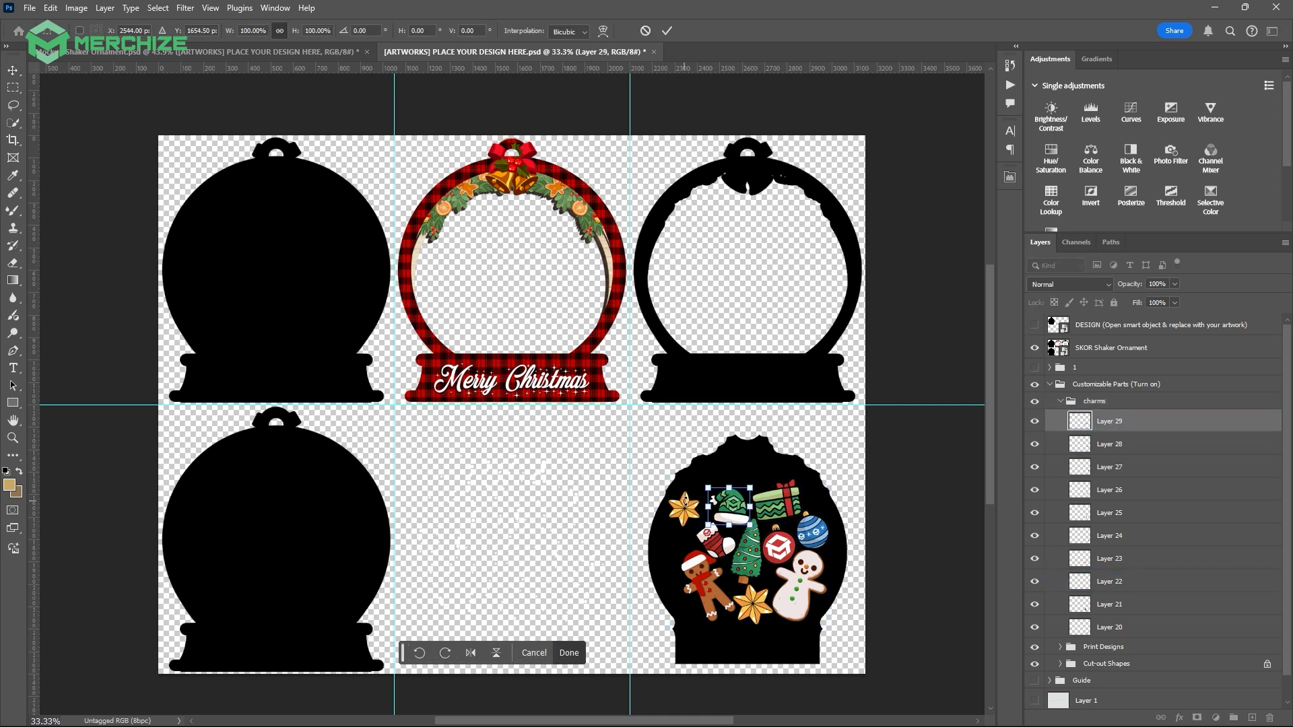
# Step: Hide the Print Designs group, and try shifting the whole charms group about 20 px to the right before undoing the move
pyautogui.click(1110, 444)
pyautogui.click(1118, 466)
pyautogui.click(1123, 513)
pyautogui.click(1128, 535)
pyautogui.click(1133, 561)
pyautogui.click(1133, 581)
pyautogui.moveTo(697, 510); pyautogui.dragTo(699, 523)
pyautogui.moveTo(822, 525); pyautogui.dragTo(832, 526)
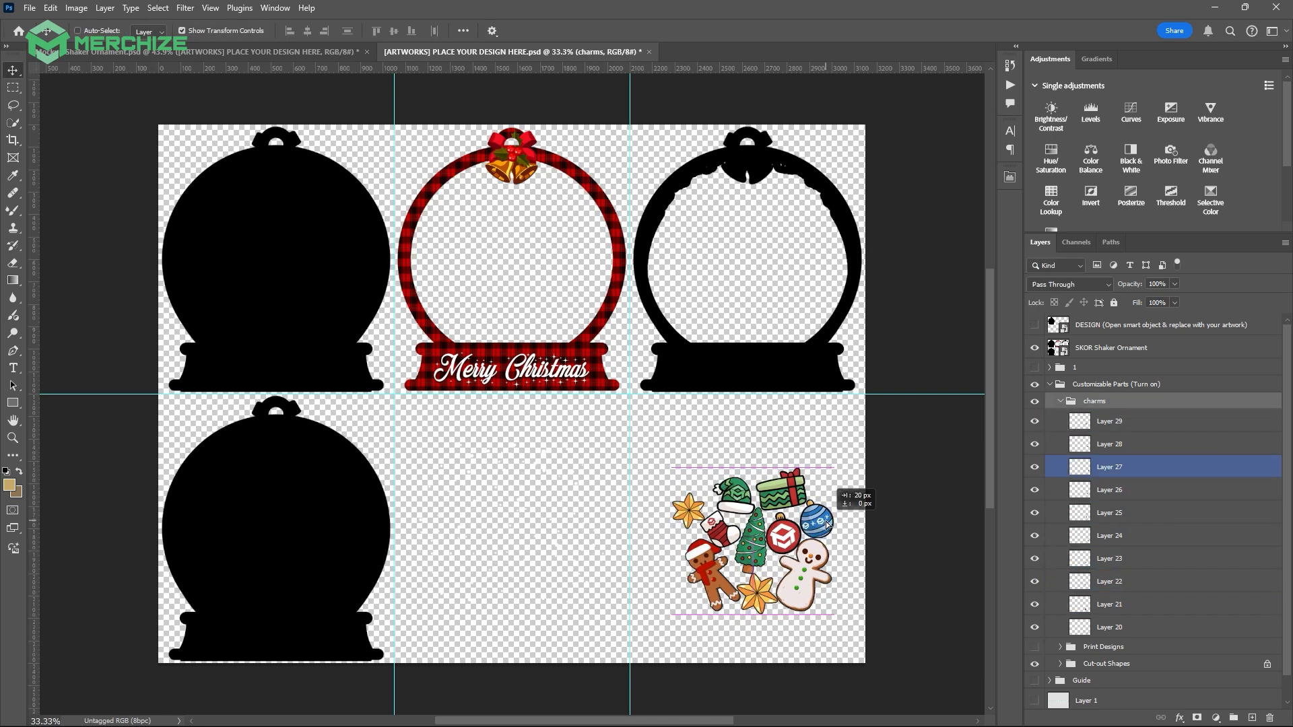
pyautogui.hotkey('ctrl', 'z')
pyautogui.hotkey('ctrl', 's')
pyautogui.press('Escape')
pyautogui.hotkey('ctrl', 'z')
# Step: Move the blue bauble charm slightly right and down, away from the red bauble
pyautogui.click(1115, 423)
pyautogui.click(1111, 446)
pyautogui.click(1111, 467)
pyautogui.moveTo(823, 530); pyautogui.dragTo(836, 541)
# Step: Toggle Layers 26 through 22 to identify their charms, and move the upper-left star outward and down
pyautogui.click(1110, 491)
pyautogui.click(1036, 493)
pyautogui.click(1035, 492)
pyautogui.click(1035, 514)
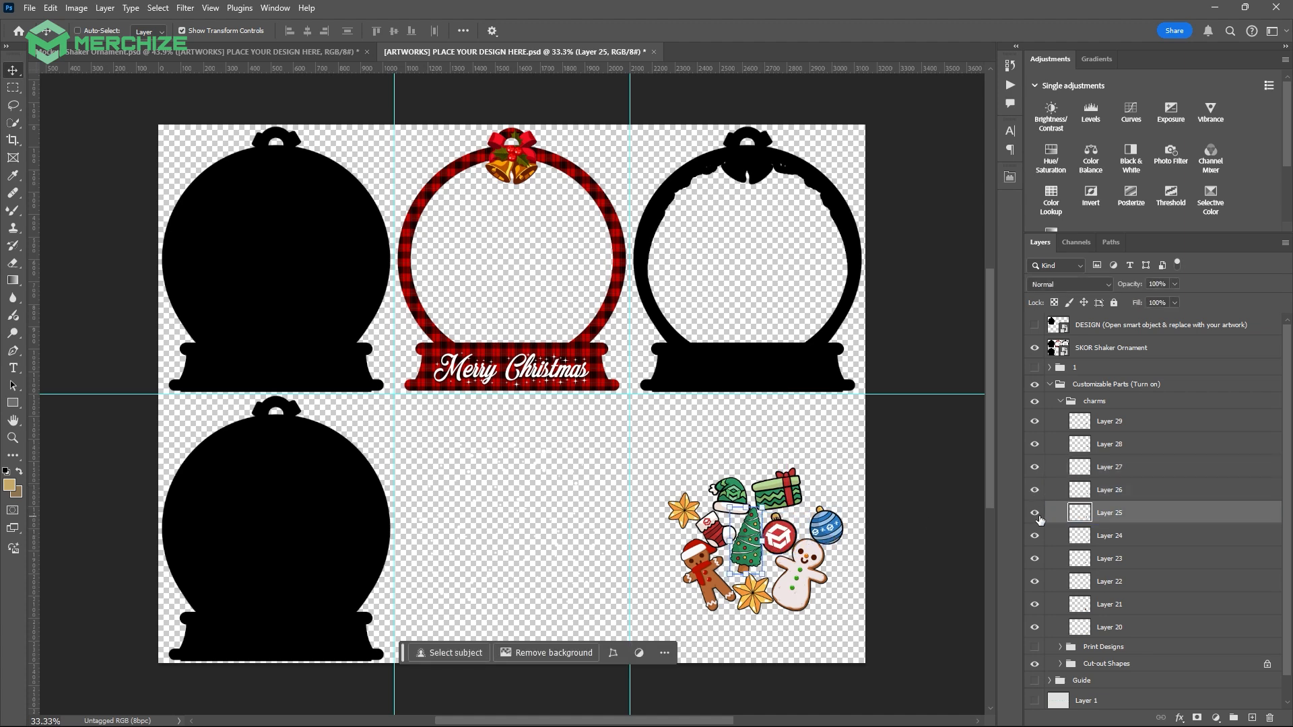
pyautogui.click(1035, 515)
pyautogui.click(1035, 538)
pyautogui.click(1036, 538)
pyautogui.click(1036, 561)
pyautogui.click(1036, 561)
pyautogui.click(1036, 584)
pyautogui.click(1036, 586)
pyautogui.moveTo(685, 515); pyautogui.dragTo(671, 536)
# Step: Shift the gift box charm slightly to the right, away from the green hat, and save the artwork document
pyautogui.click(1049, 610)
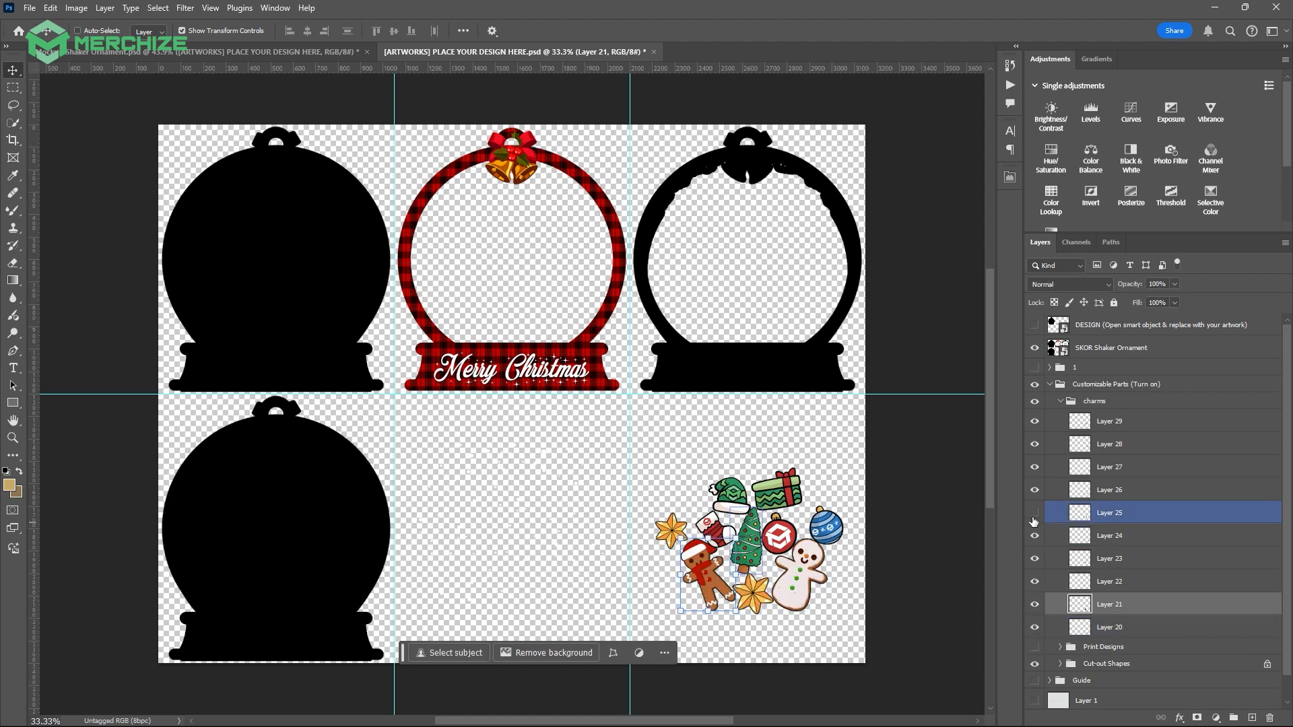
pyautogui.moveTo(790, 489); pyautogui.dragTo(809, 491)
pyautogui.hotkey('ctrl', 's')
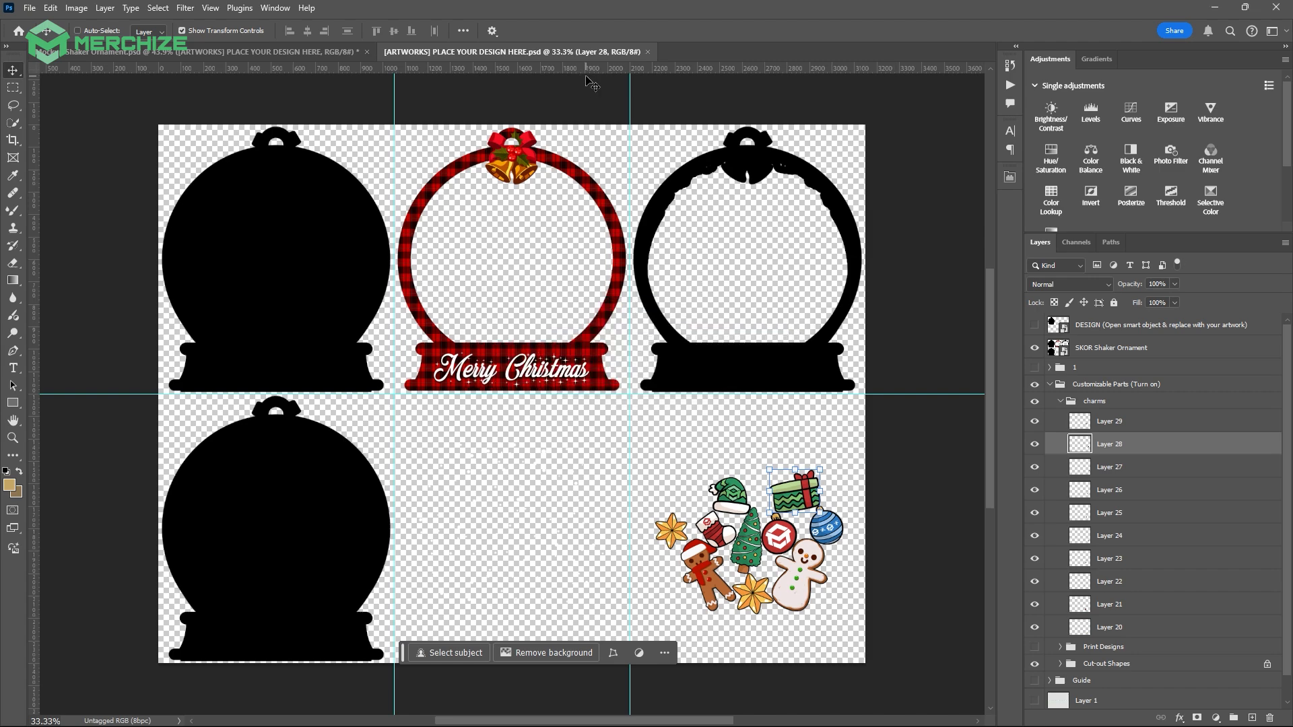
# Step: Inspect the rearranged charms in the ornament mockup, and close the artwork document
pyautogui.click(239, 52)
pyautogui.scroll(2, 377, 411)
pyautogui.scroll(-2, 377, 411)
pyautogui.click(648, 52)
# Step: Preview the alternative scenes in the Background group, and leave only background 1 shown behind the ornament
pyautogui.scroll(-3, 593, 300)
pyautogui.click(1050, 494)
pyautogui.click(1035, 538)
pyautogui.click(1035, 538)
pyautogui.click(1034, 516)
pyautogui.click(1034, 516)
pyautogui.click(1035, 538)
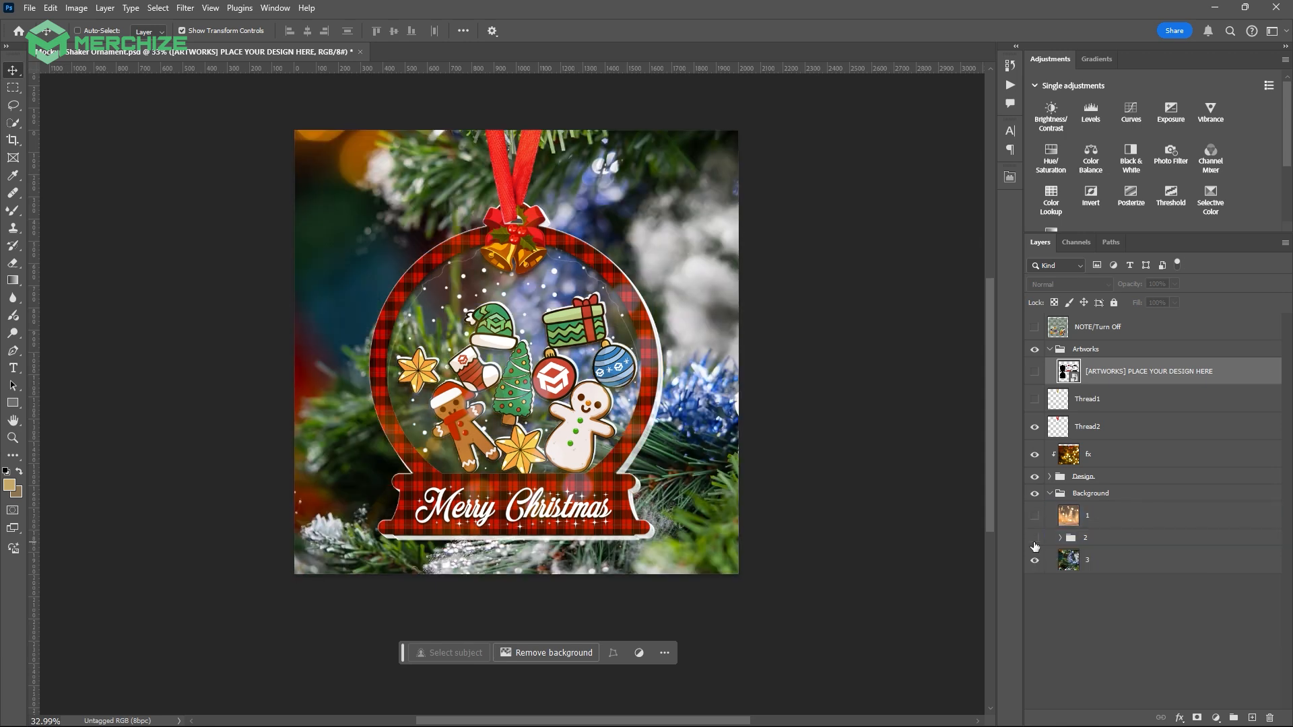
pyautogui.click(1034, 517)
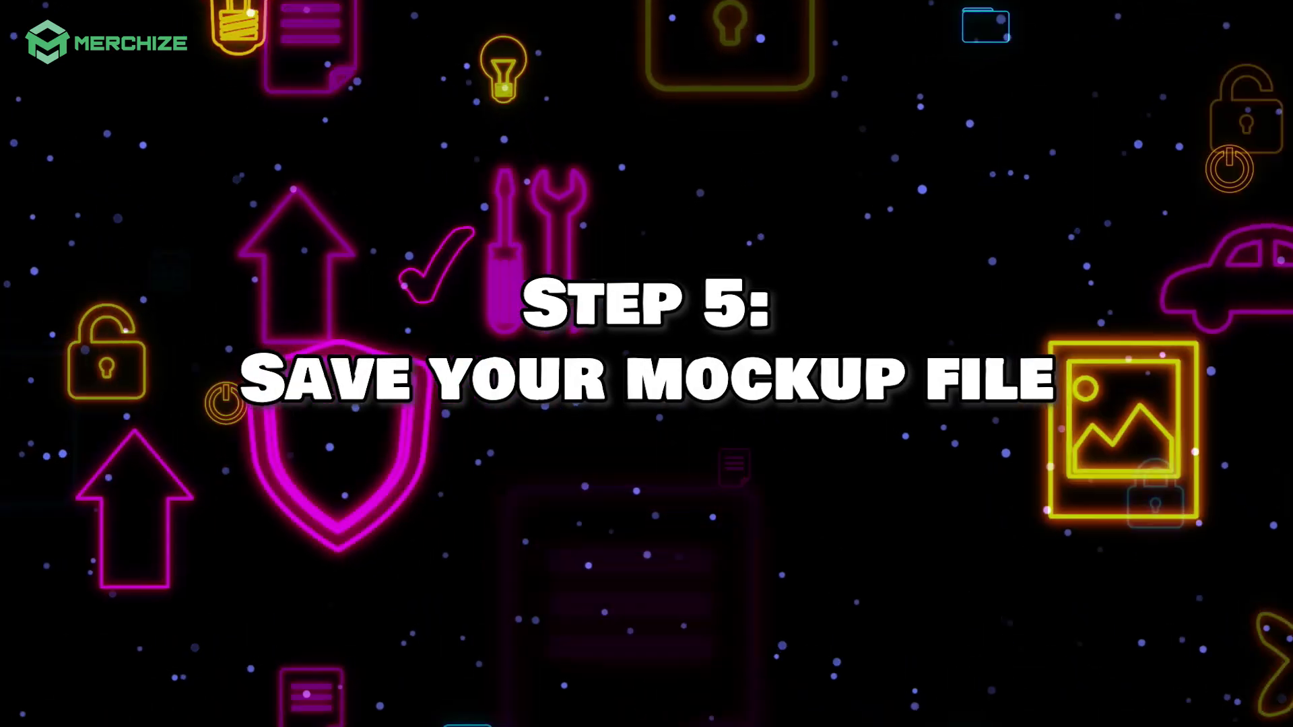
# Step: Save the mockup in Photoshop format as my mockup Shaker Ornament with layers kept, and close the document
pyautogui.click(29, 9)
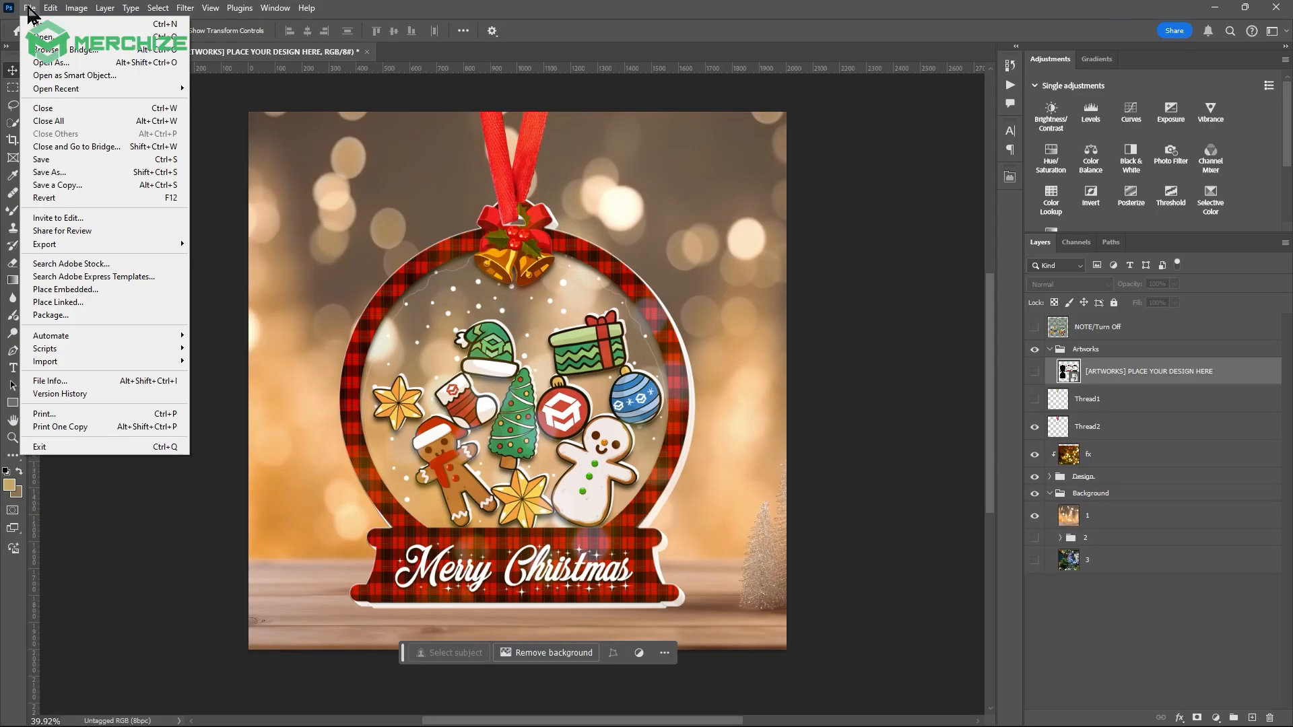
pyautogui.click(58, 171)
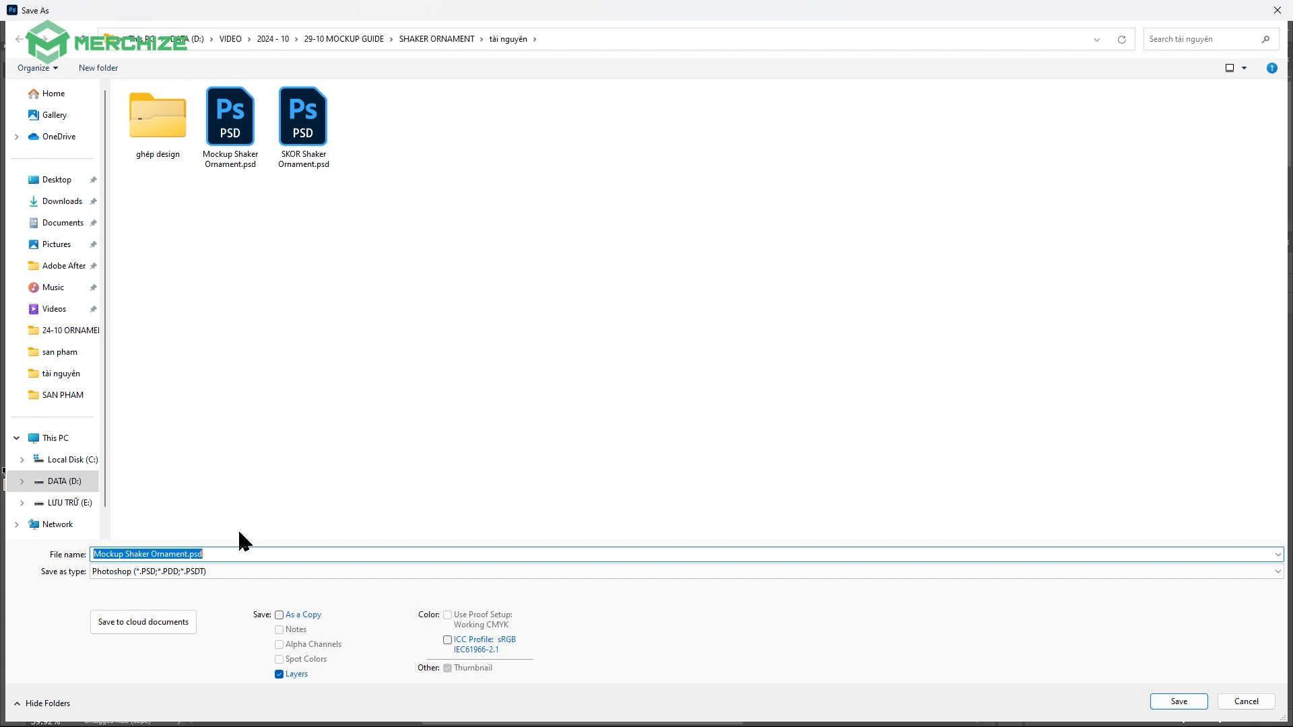
pyautogui.write('my m')
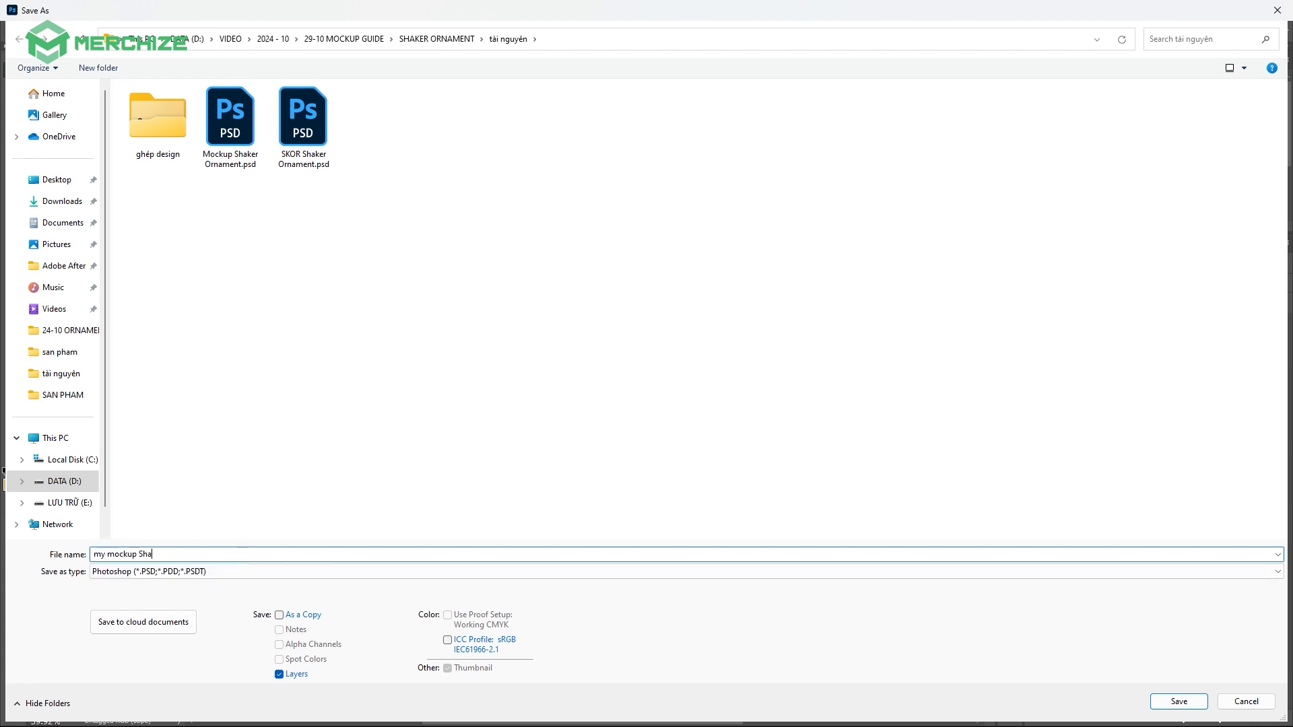
pyautogui.press('Return')
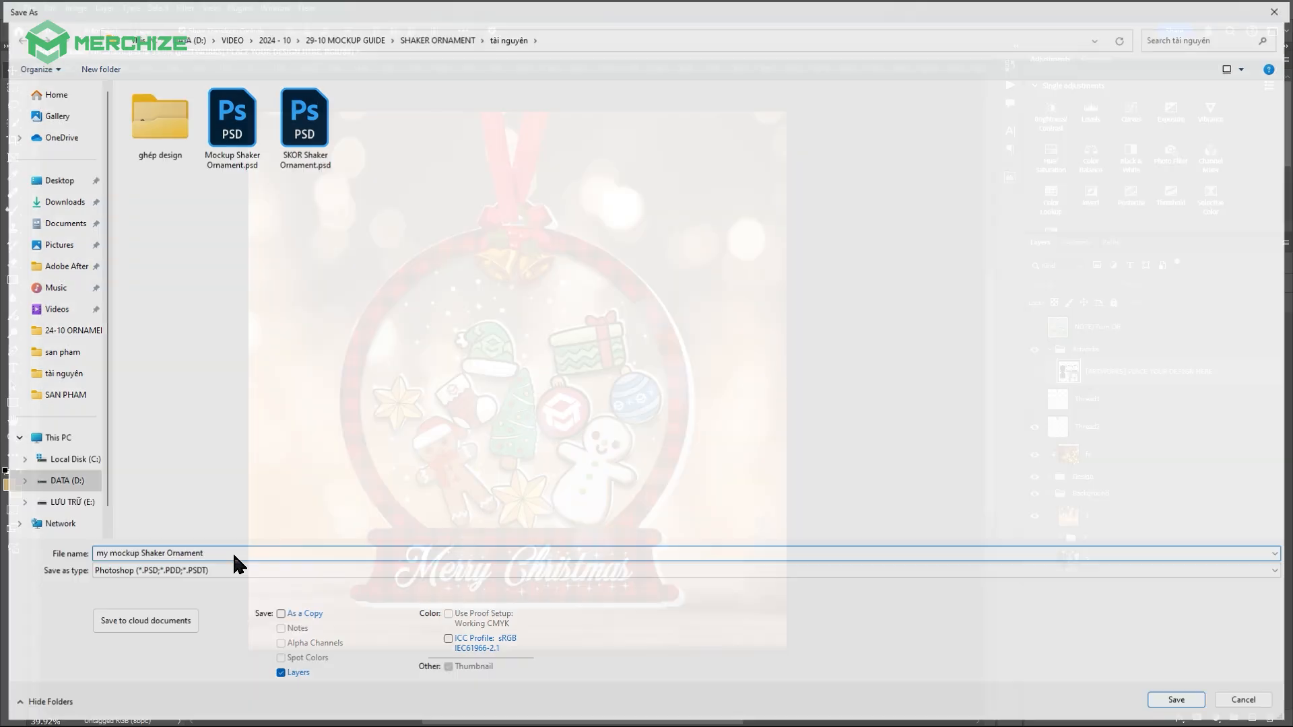
pyautogui.click(795, 211)
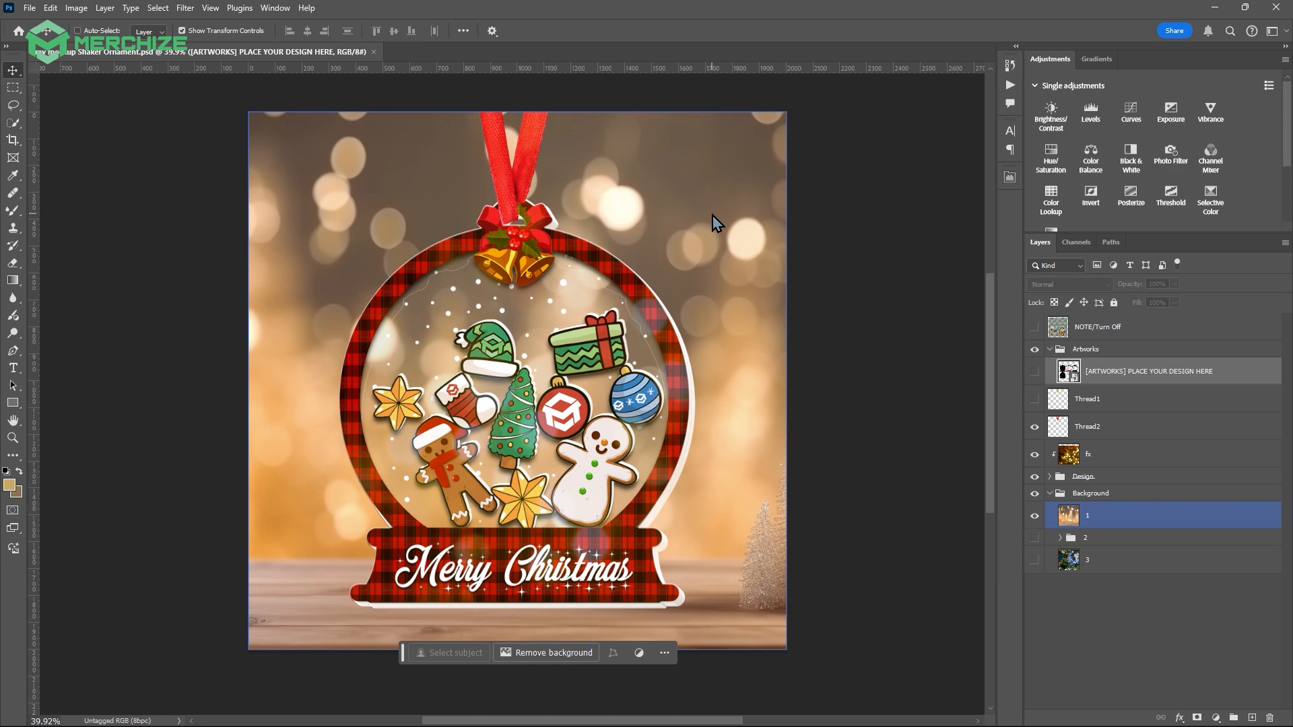
pyautogui.click(1097, 586)
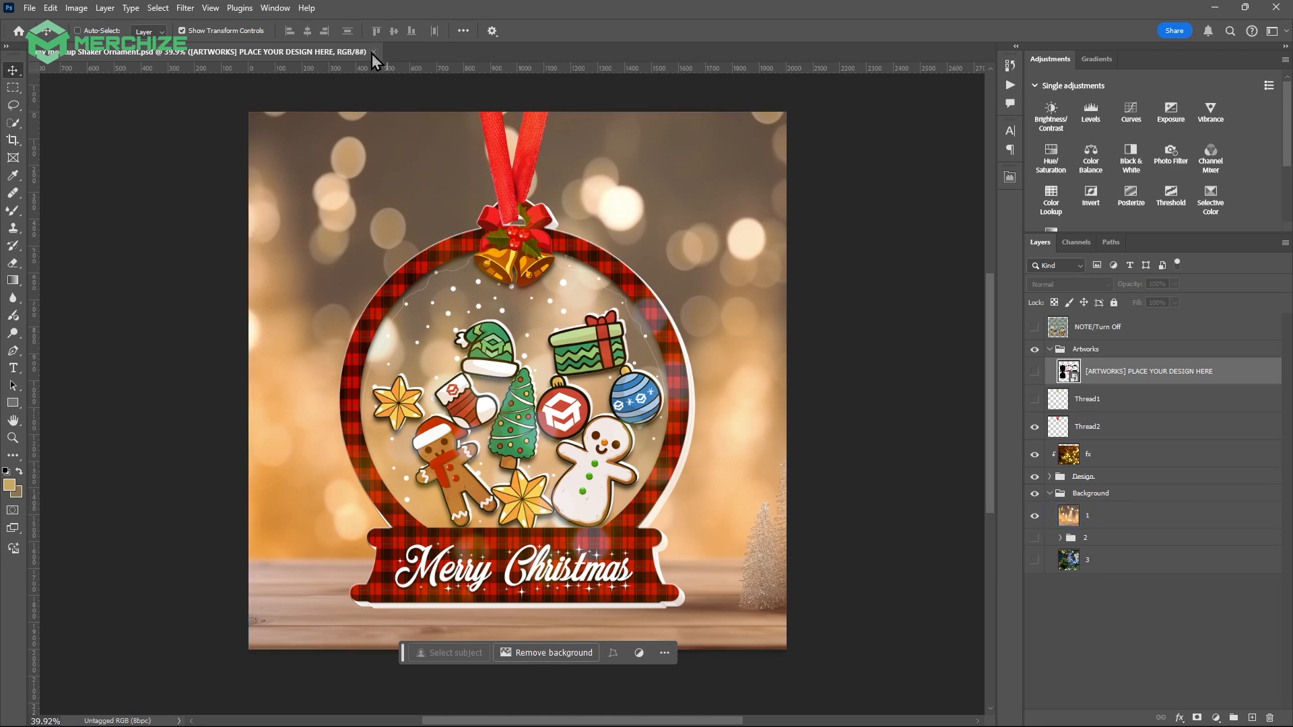
pyautogui.click(373, 52)
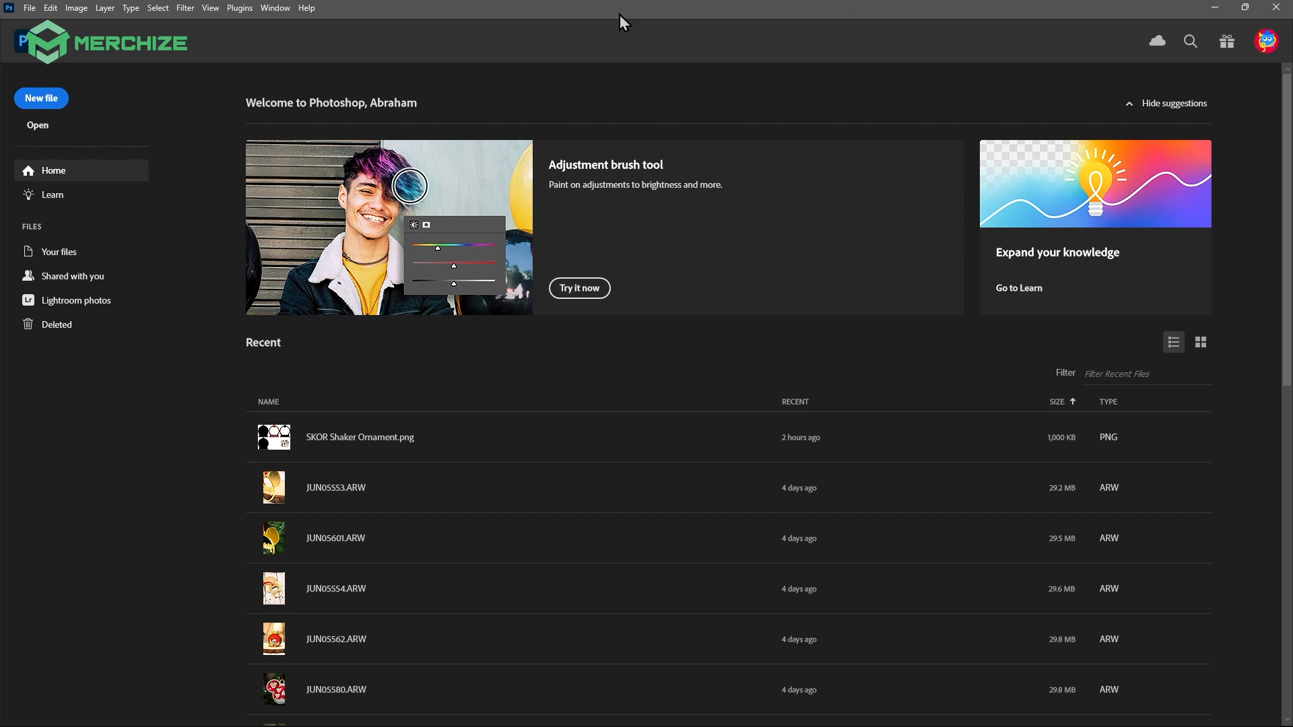